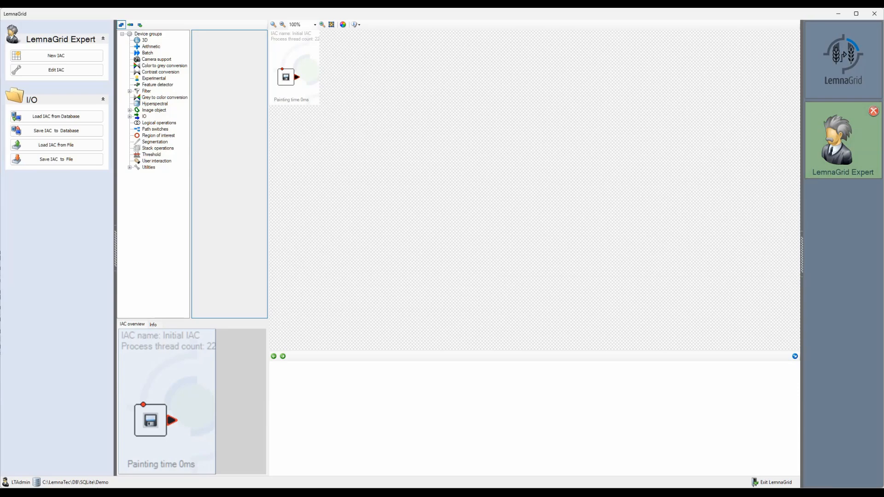
Step: Open the Disk Image Reader, load a plant image from the first Rundld snapshot folder, and confirm
left_click(281, 82)
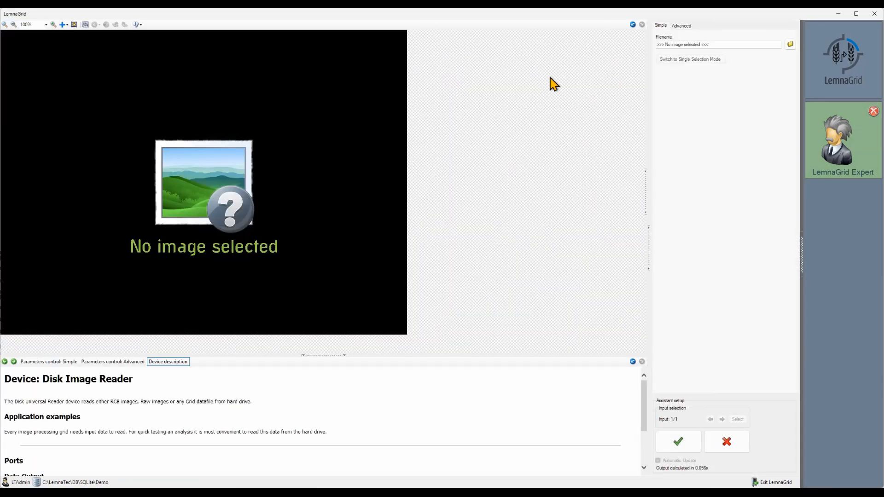
left_click(790, 44)
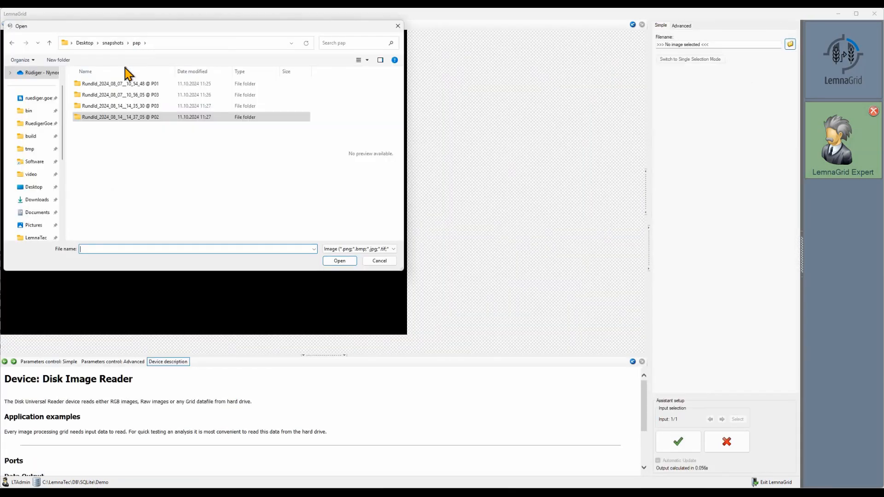
double_click(146, 85)
double_click(186, 86)
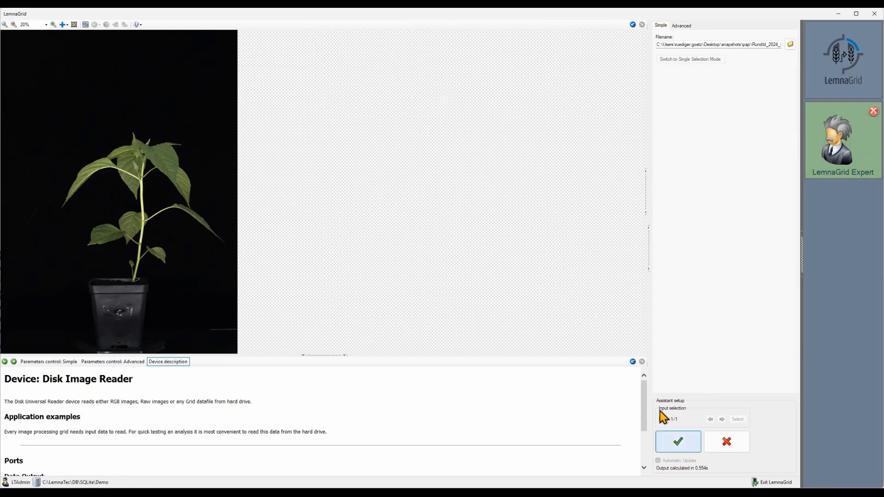
left_click(692, 443)
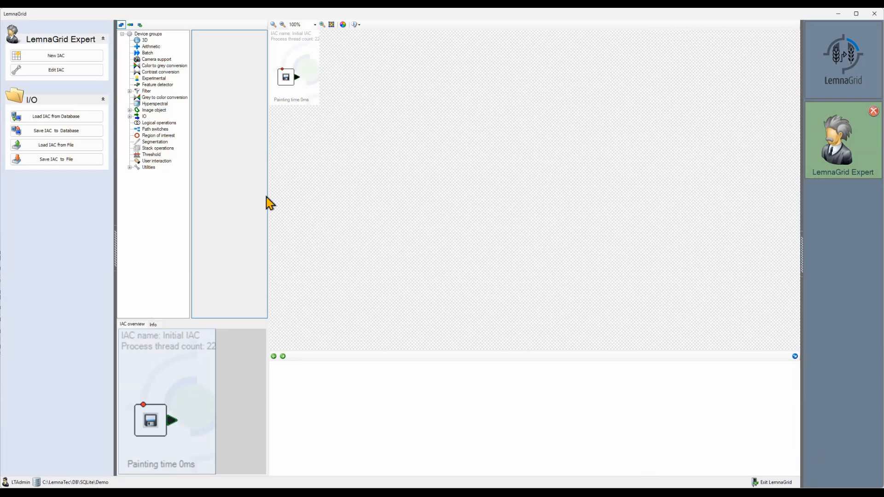
Step: Add a Color Threshold device from the Segmentation group to the grid after the image reader
left_click(162, 142)
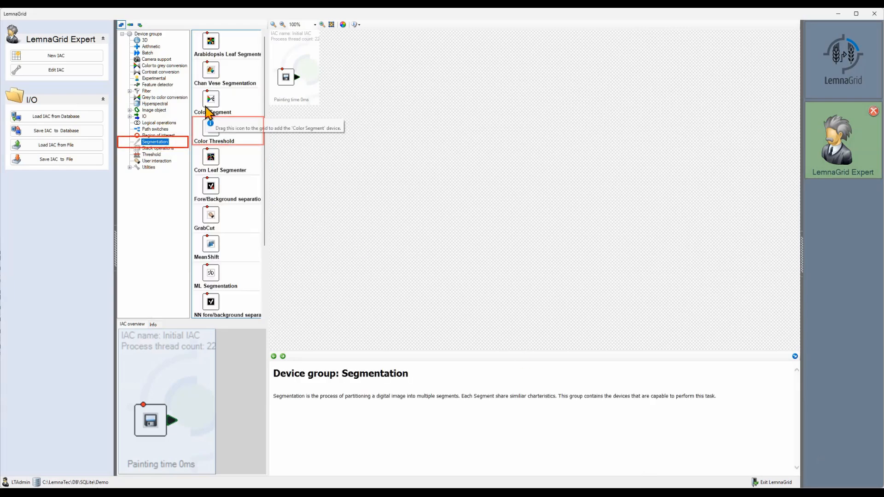
left_click_drag(211, 132, 335, 79)
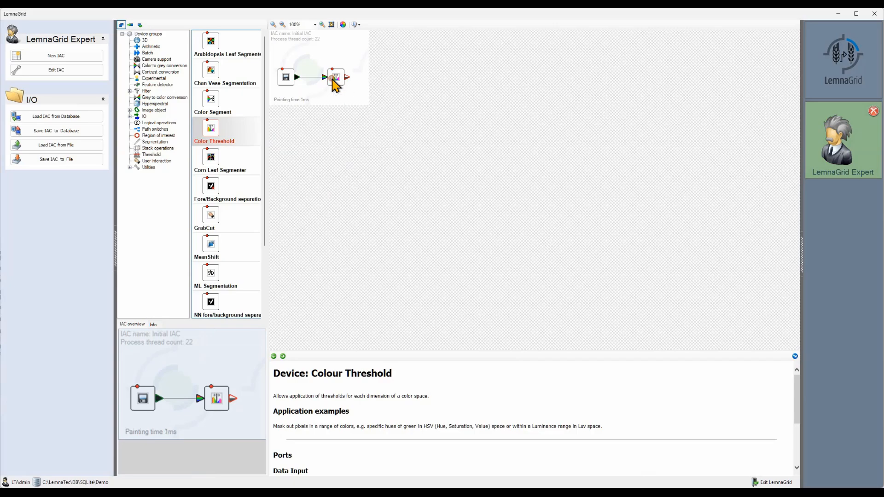
Step: Open the Color Threshold device, set B and R maximum to 128 and G minimum to 128, then update
double_click(333, 80)
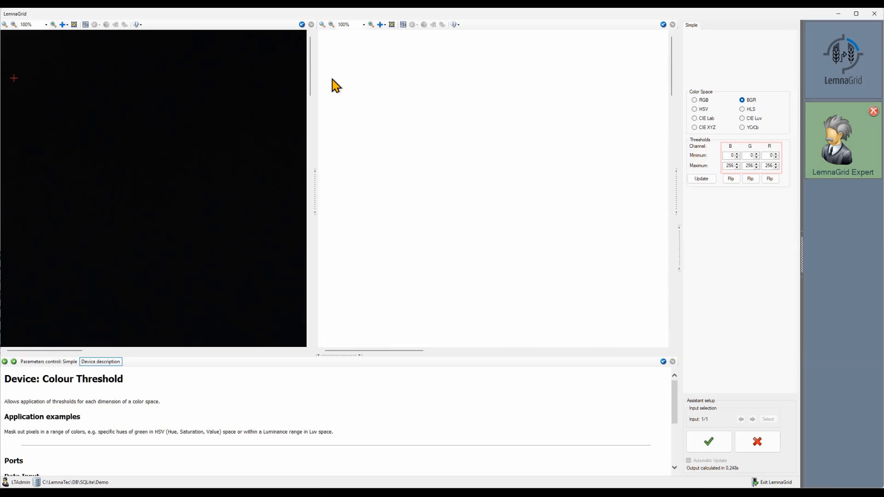
double_click(730, 168)
type("128")
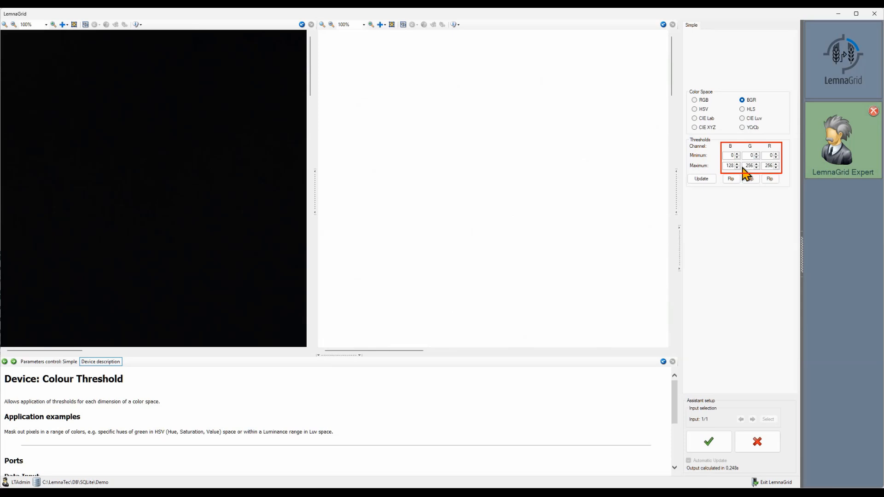
double_click(769, 165)
type("128")
double_click(750, 155)
type("1")
left_click(703, 180)
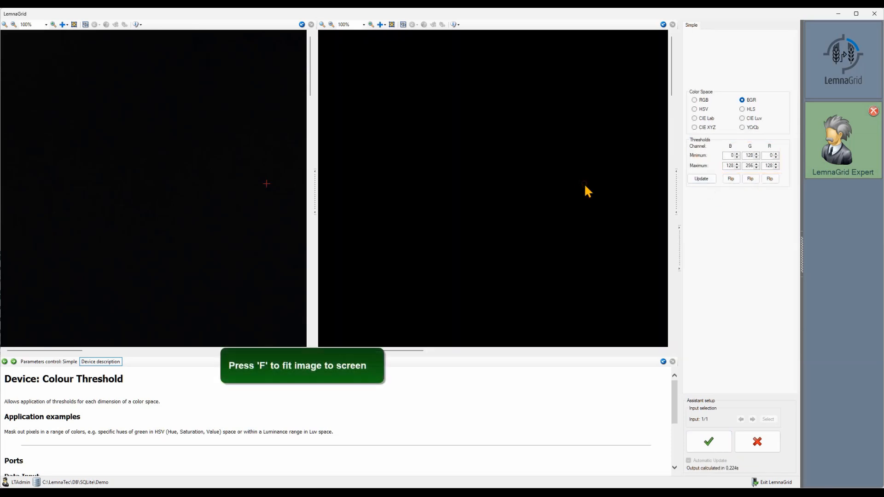
Step: Switch the threshold to HSV with hue 60 to 180, saturation minimum 0 and value maximum 256, then update
key("f")
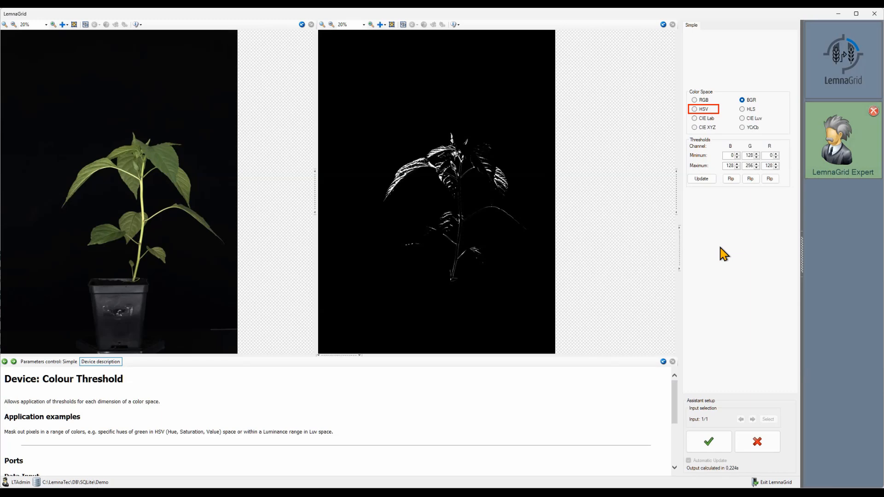
left_click(696, 110)
double_click(730, 156)
type("60")
double_click(731, 164)
type("180")
key("Tab")
double_click(750, 156)
type("0")
double_click(769, 166)
type("256")
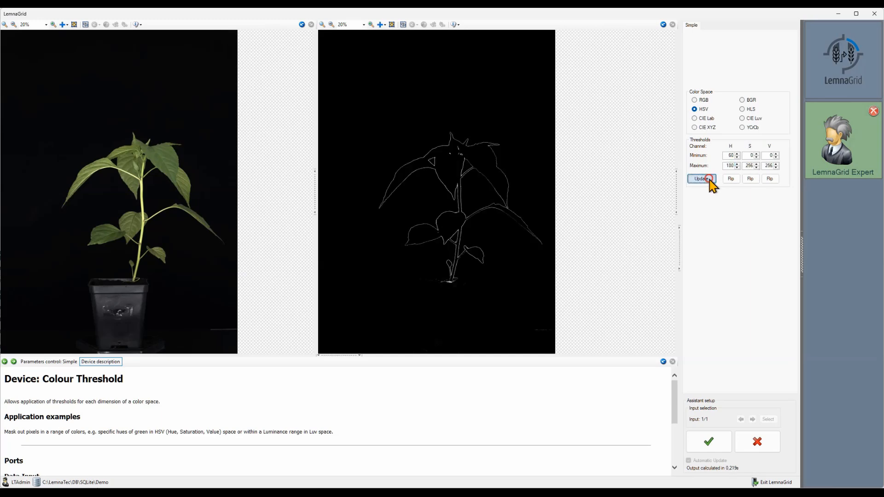
left_click(710, 179)
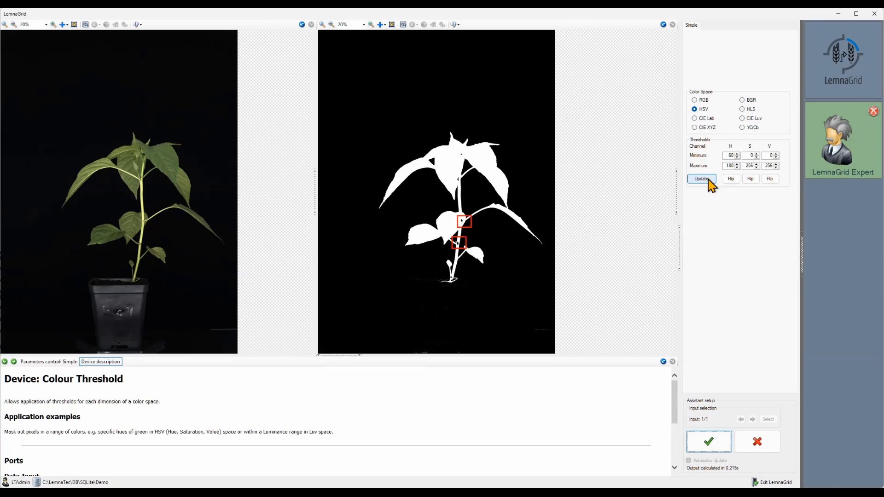
Step: Zoom to 50% around the pot base, set the hue minimum to 30, and update the threshold
left_click(46, 24)
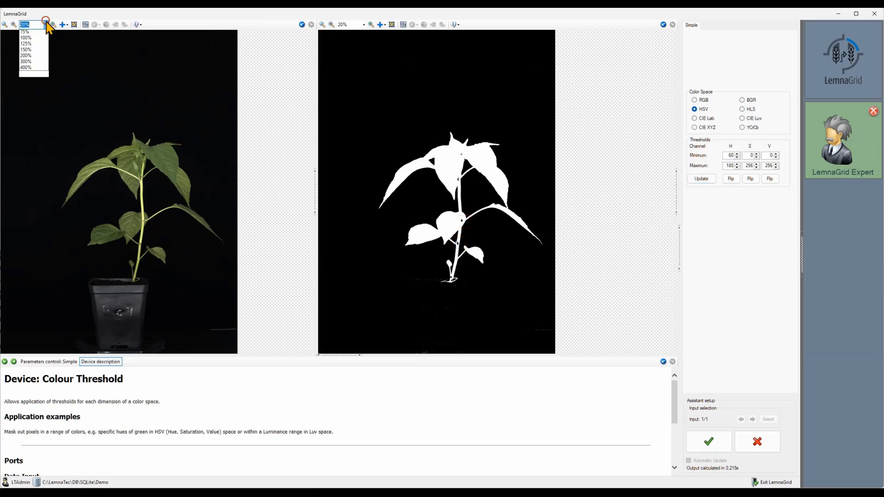
left_click(36, 54)
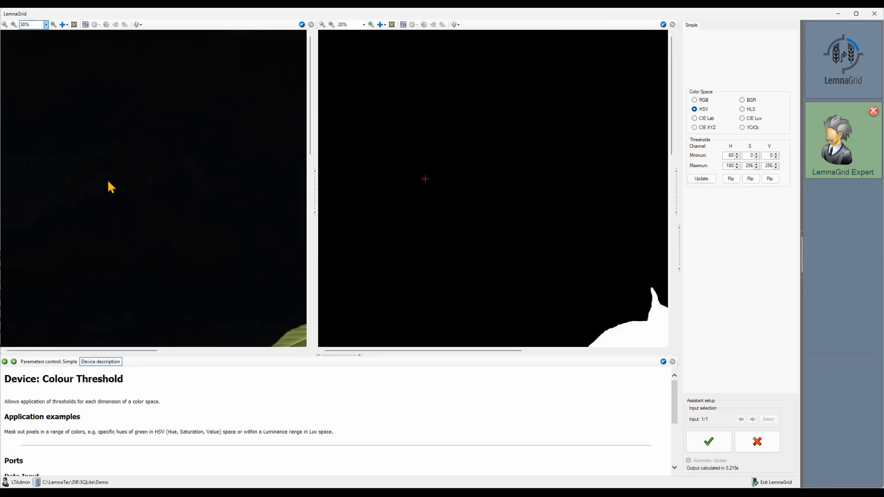
scroll(110, 184, "down", 8)
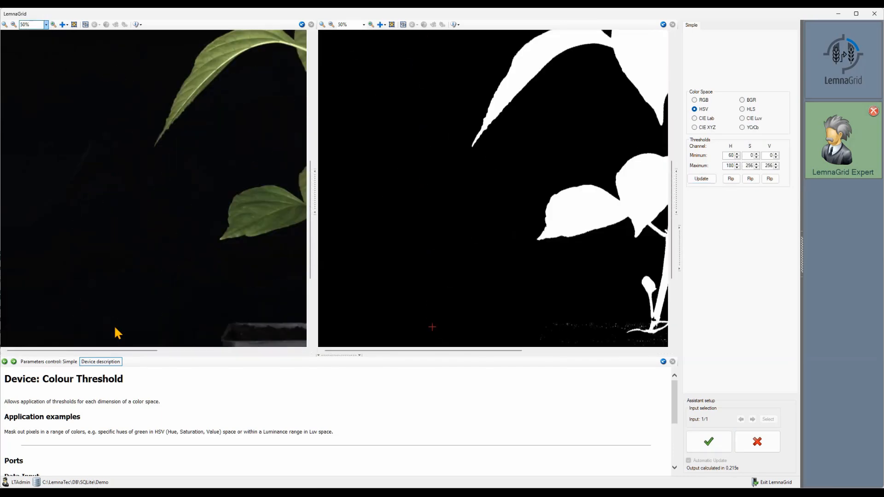
left_click_drag(125, 352, 191, 353)
scroll(186, 282, "down", 3)
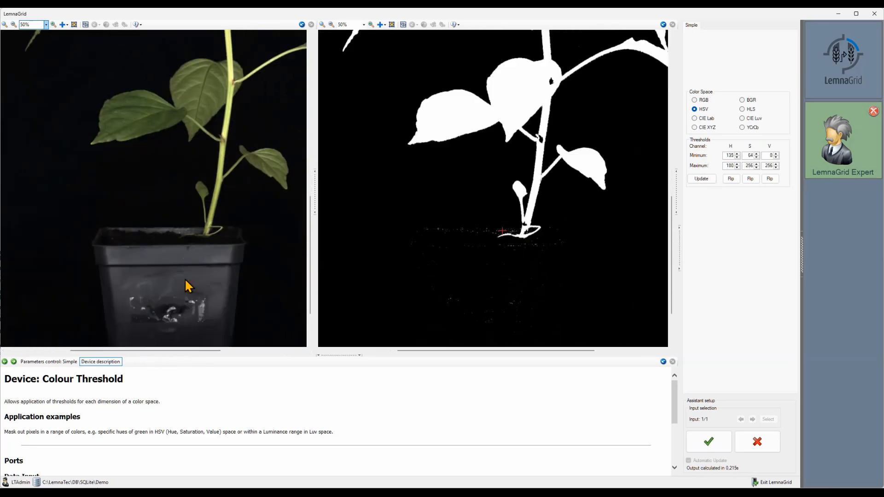
scroll(186, 285, "up", 1)
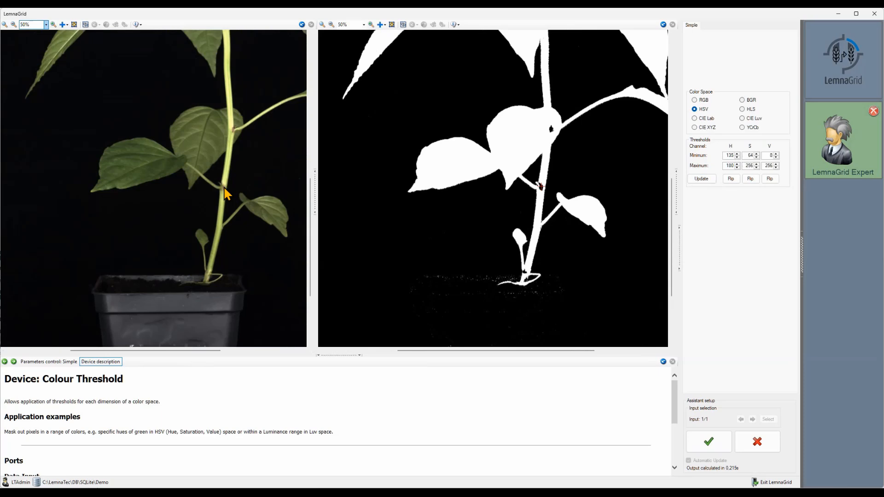
mouse_move(223, 187)
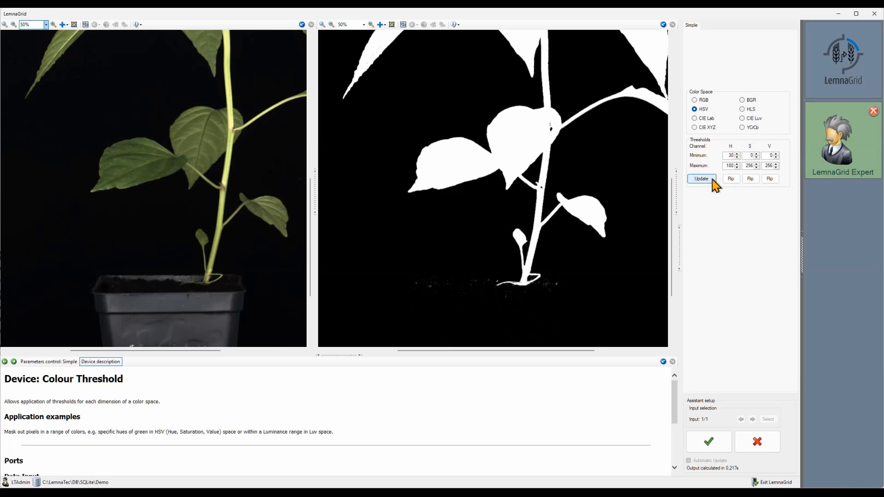
left_click(713, 179)
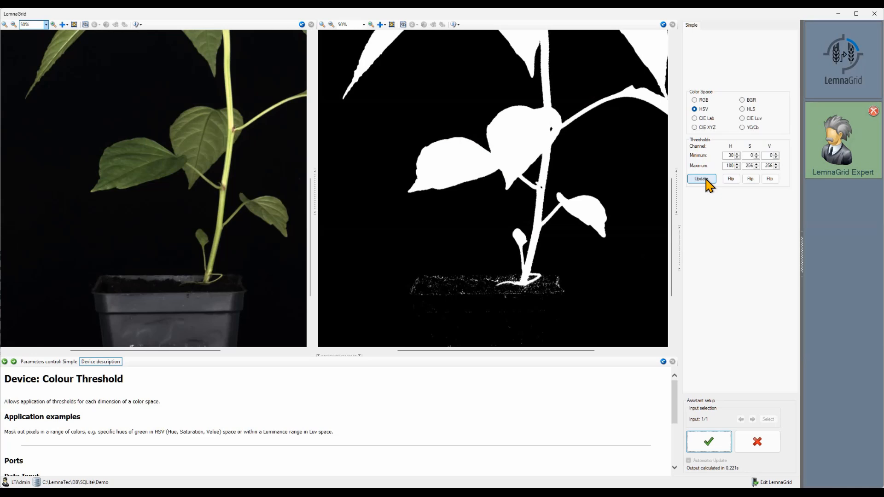
Step: Set the hue minimum to 20, update, and confirm the Color Threshold settings
double_click(731, 155)
type("2")
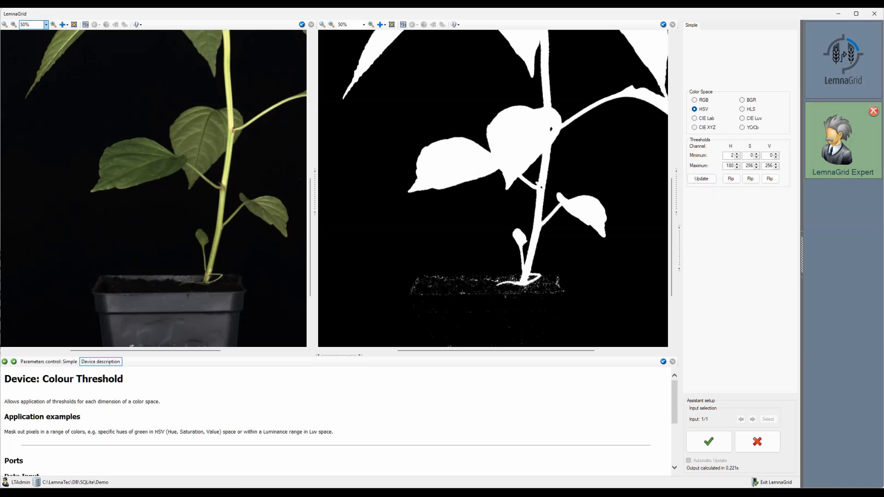
type("0")
left_click(707, 178)
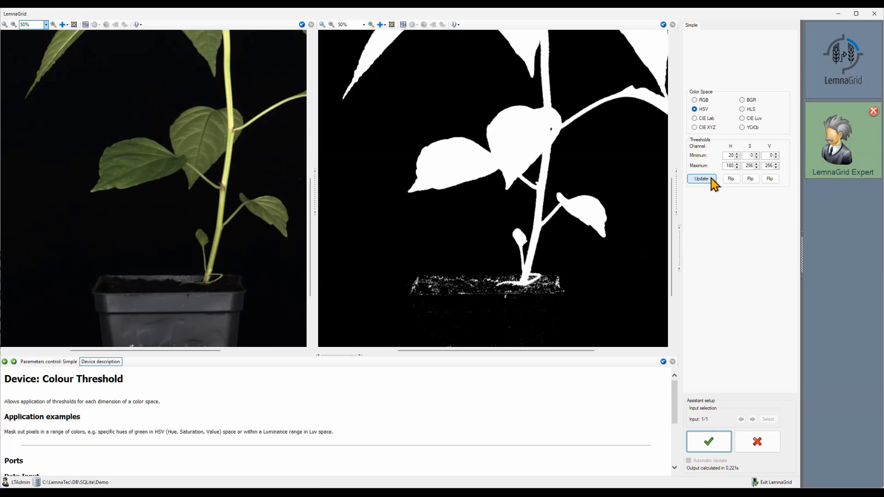
left_click(704, 442)
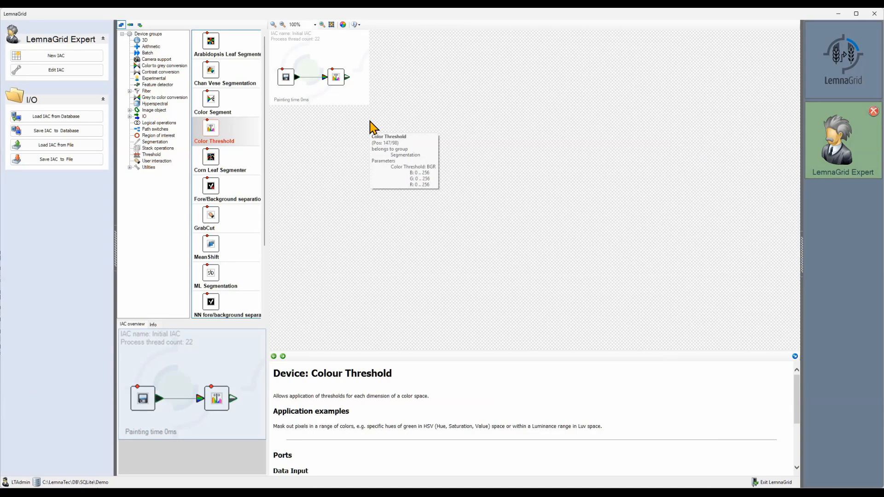
Step: Add a Multi step morphological device from the Filter's Morphological group after the Color Threshold
left_click(130, 92)
left_click(156, 111)
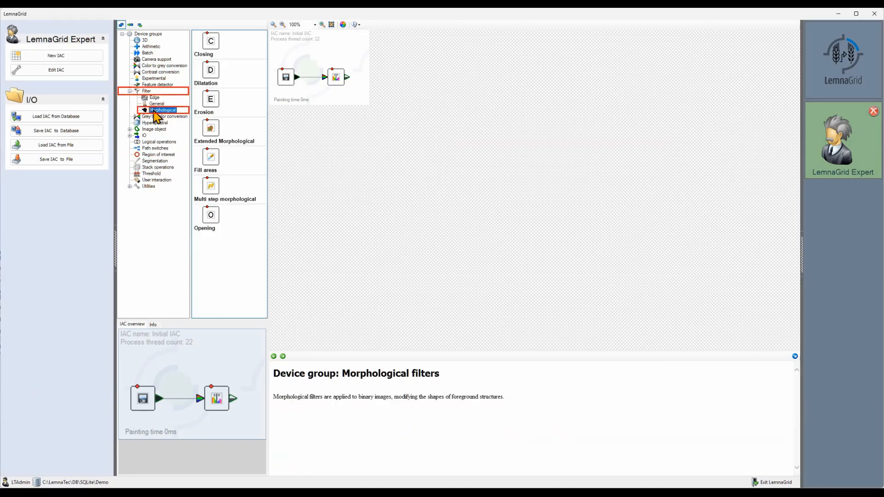
left_click_drag(211, 189, 375, 78)
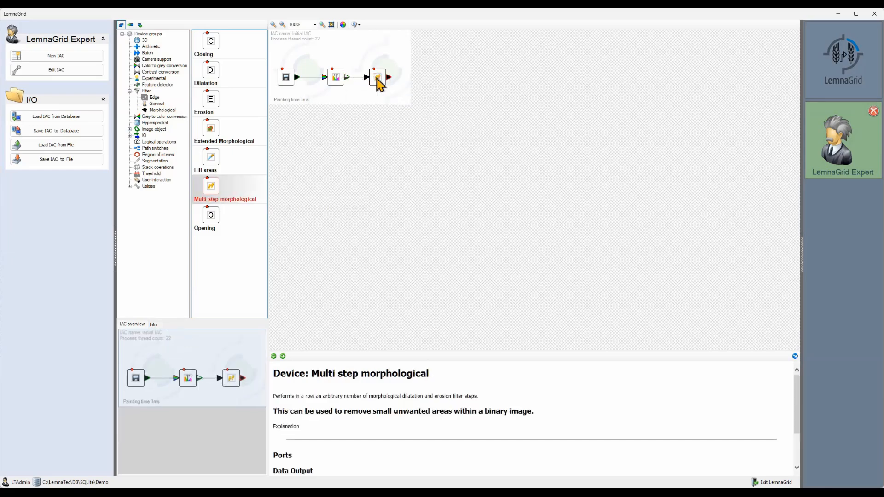
Step: Open the Multi step morphological device and set both operation steps to -1
double_click(376, 79)
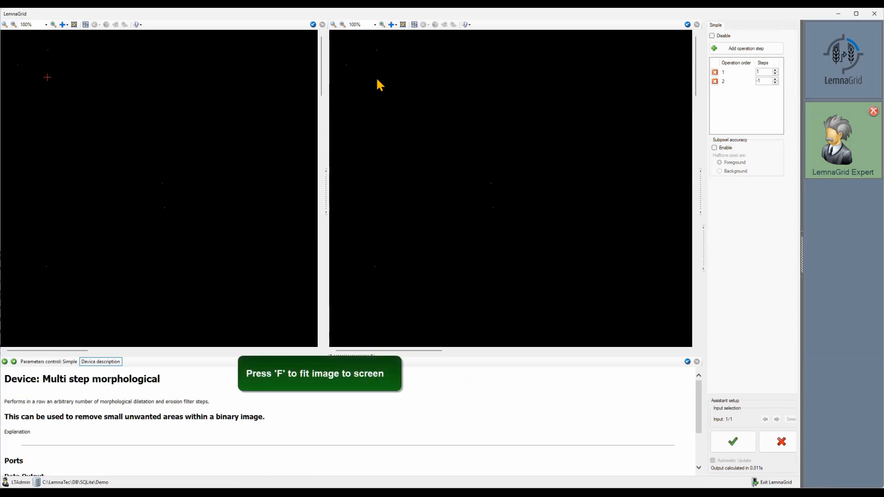
key("f")
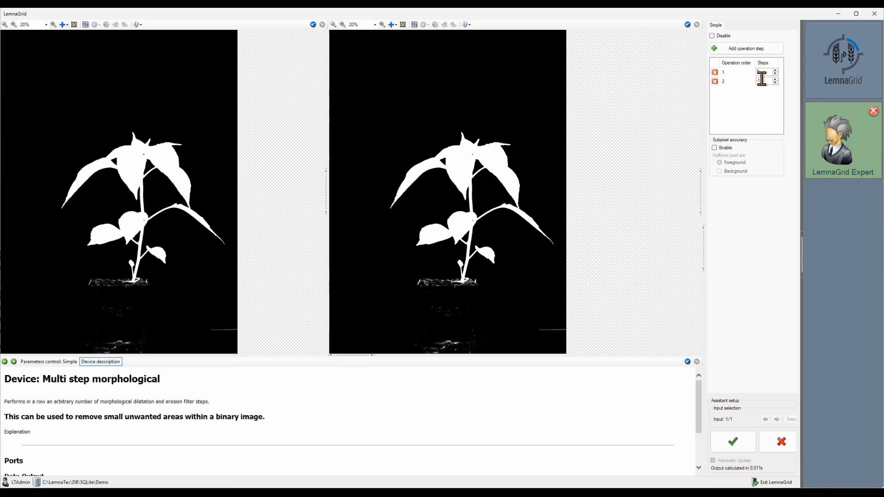
left_click_drag(763, 72, 747, 61)
type("1-1")
left_click(764, 81)
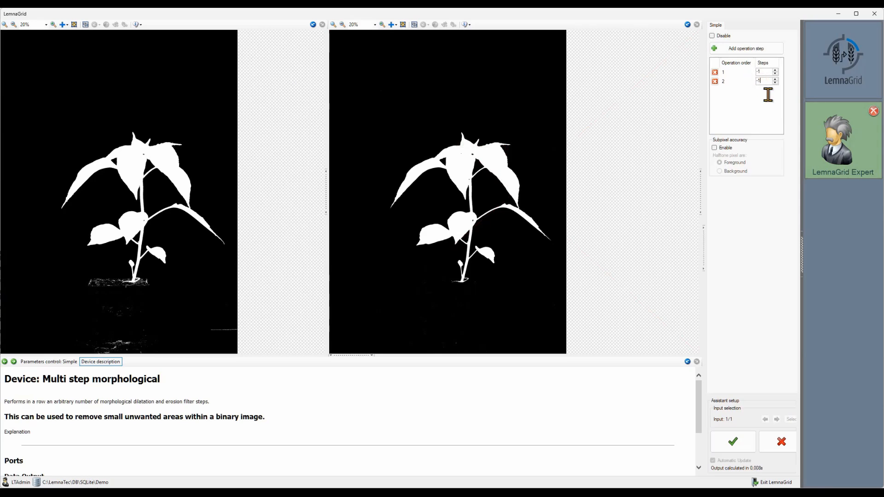
key("BackSpace")
key("Return")
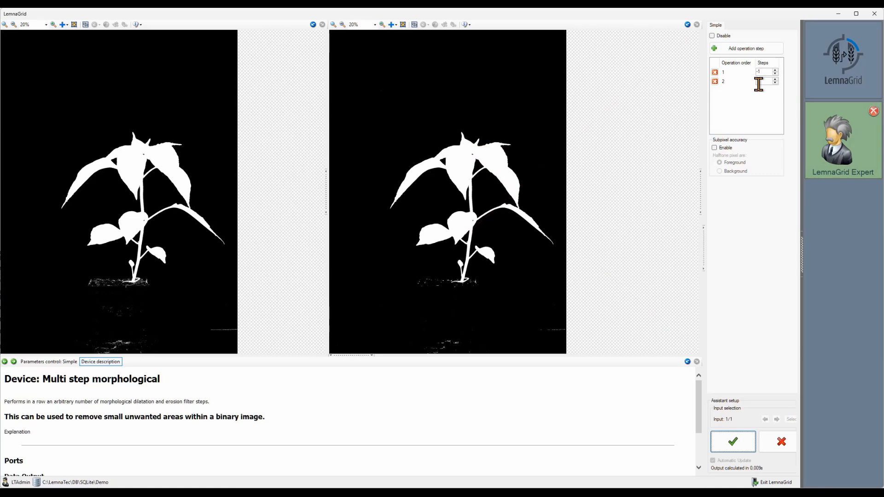
Step: Set the first operation step to -2 and the second to 2, then confirm the morphological settings
left_click(764, 72)
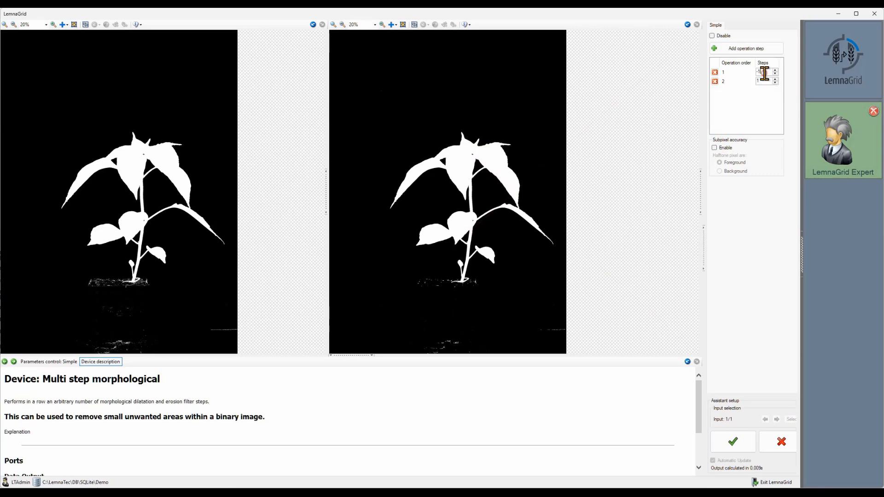
key("BackSpace")
type("-2")
key("Return")
left_click(765, 81)
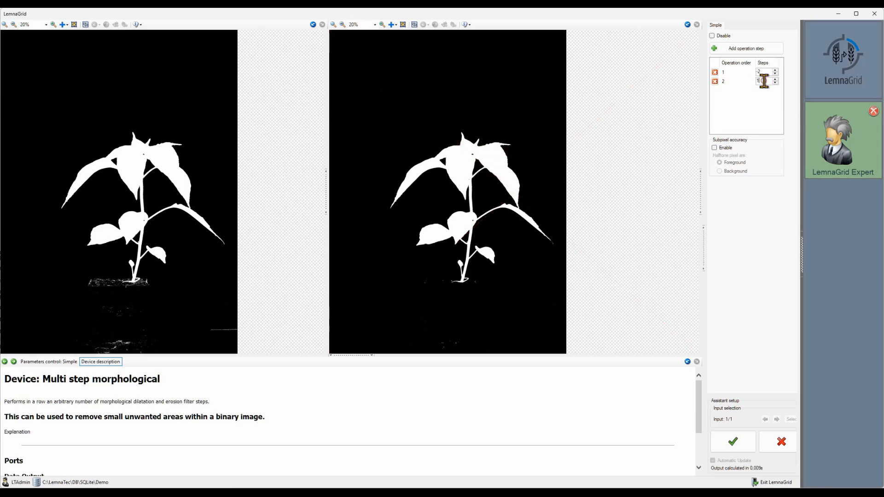
key("BackSpace")
type("2")
key("Return")
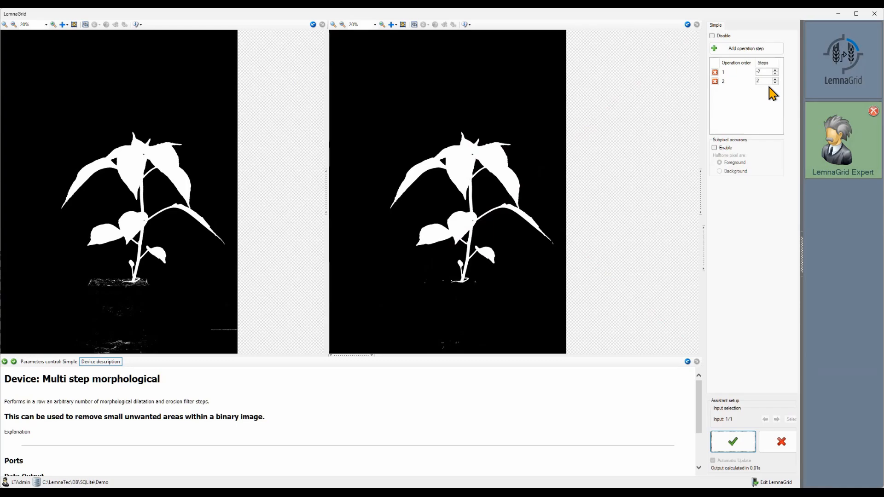
left_click(747, 450)
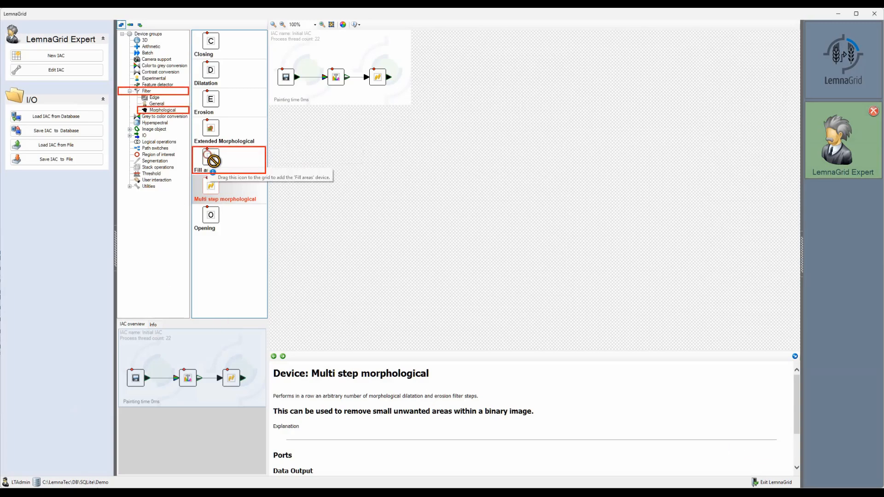
Step: Add a Fill areas device after the morphological filter and open its settings
left_click_drag(210, 157, 412, 81)
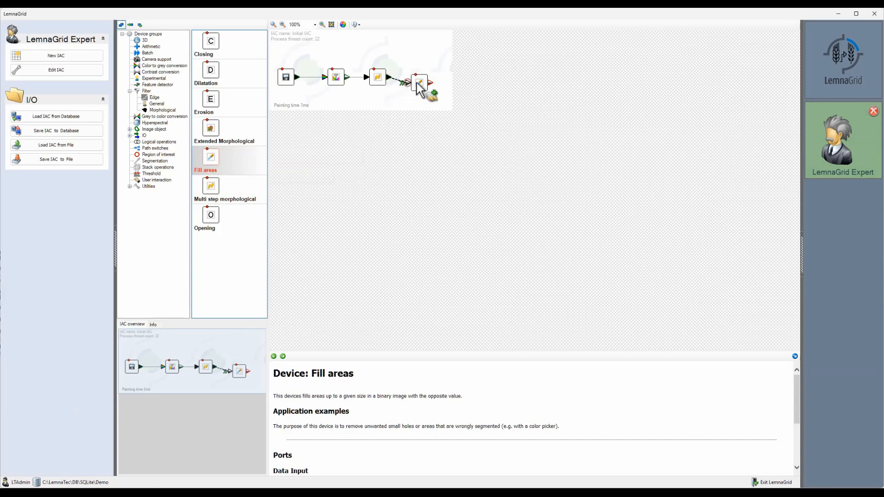
left_click_drag(422, 89, 421, 83)
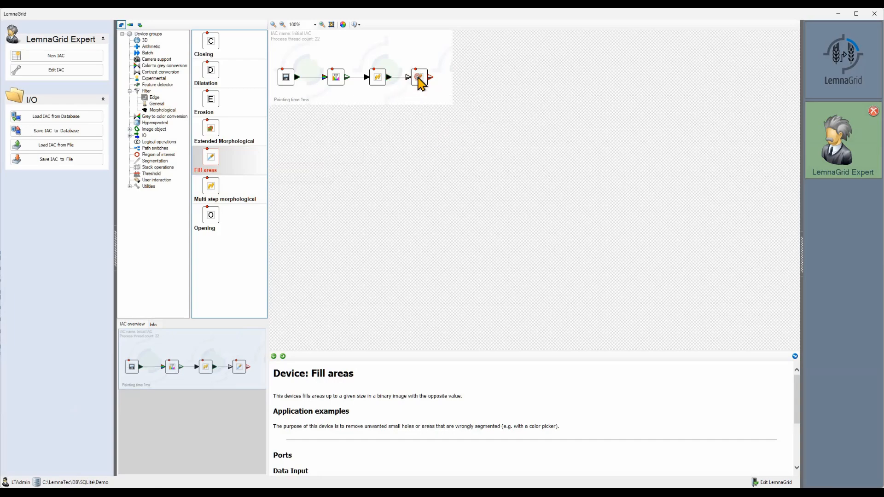
double_click(421, 82)
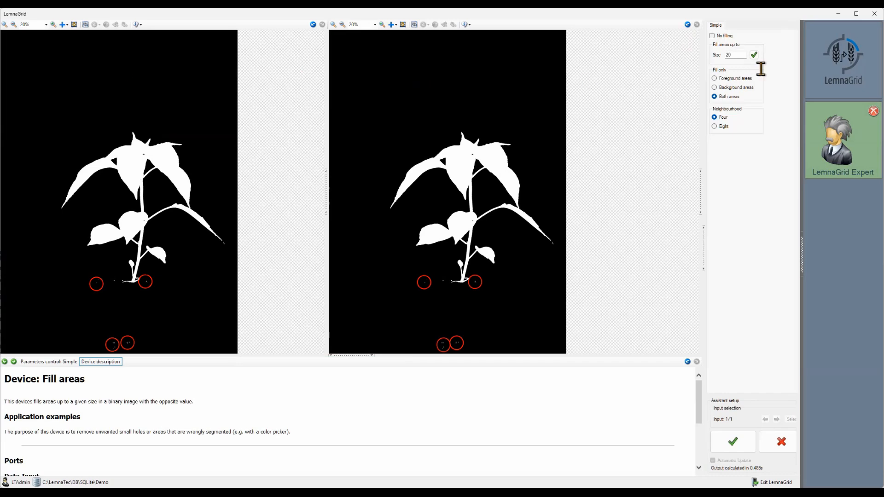
Step: Set the fill areas size to 200, apply it, and confirm the Fill areas settings
double_click(739, 55)
type("200")
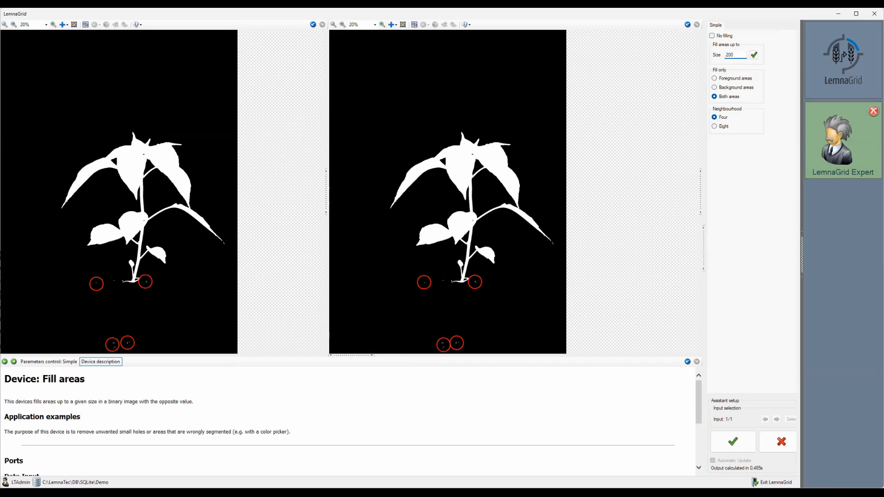
left_click(754, 55)
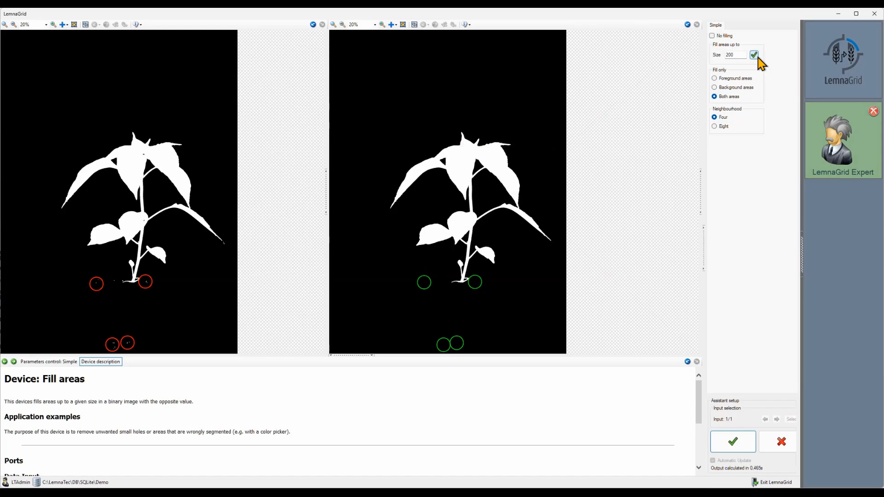
left_click(735, 449)
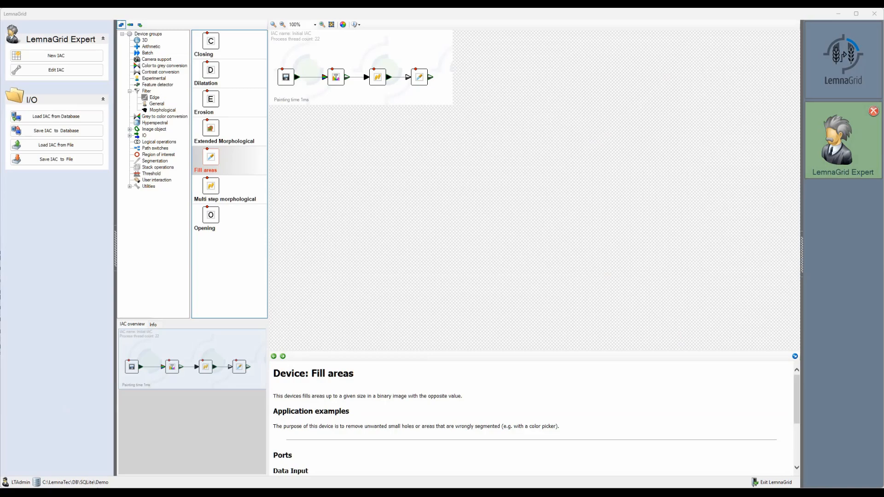
Step: Add a Universal converter from the Utils group after Fill areas and confirm it with Image Object List output
left_click(149, 187)
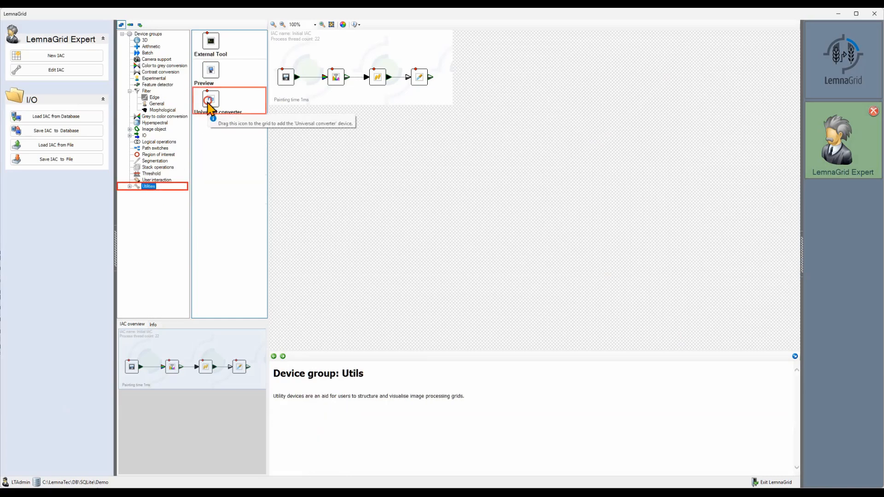
mouse_move(211, 111)
left_mouse_down()
mouse_move(444, 112)
mouse_move(456, 74)
mouse_move(456, 82)
left_mouse_up()
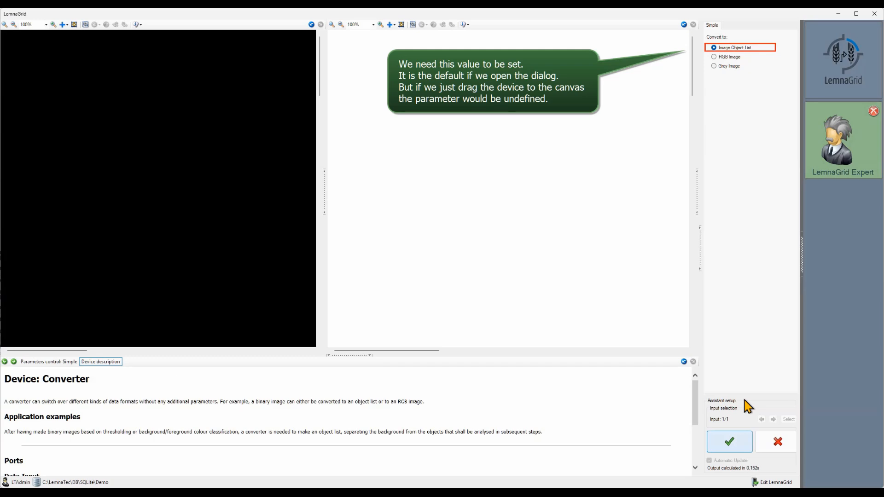
left_click(729, 442)
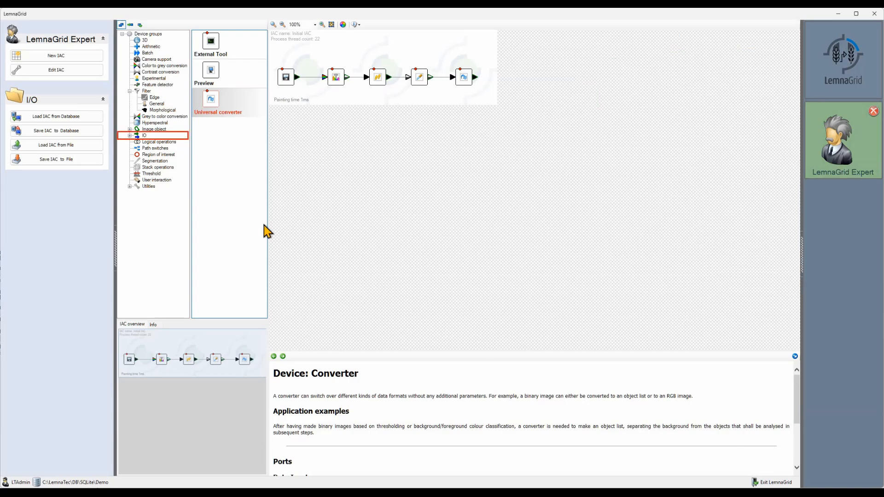
Step: Add an Objects output device labelled plant after the converter and connect the converter's output to it
left_click(132, 137)
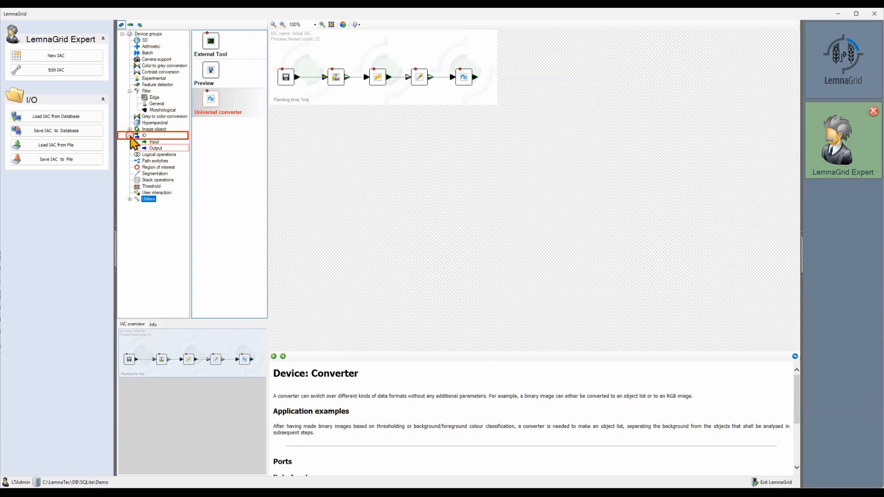
left_click(155, 148)
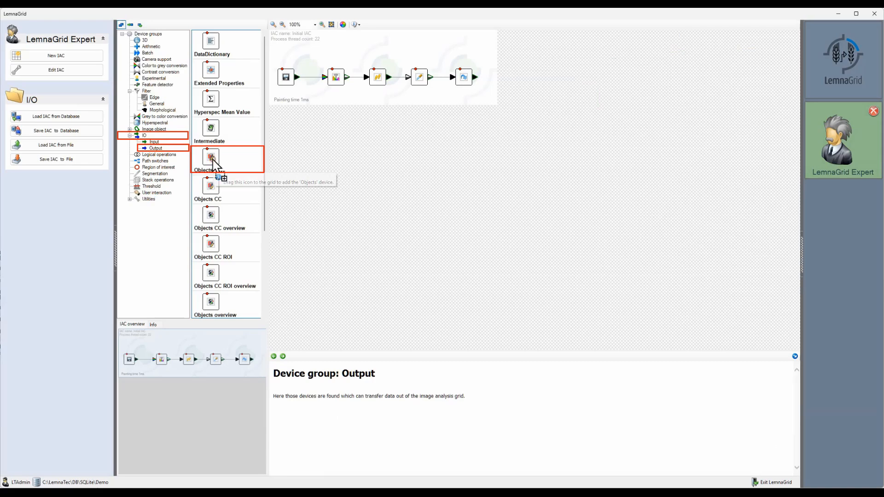
left_click_drag(215, 173, 503, 78)
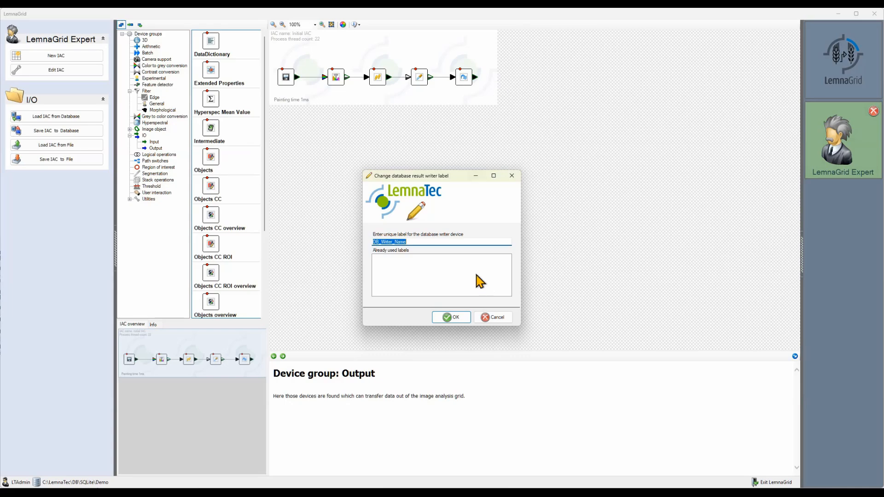
type("plant")
left_click(455, 318)
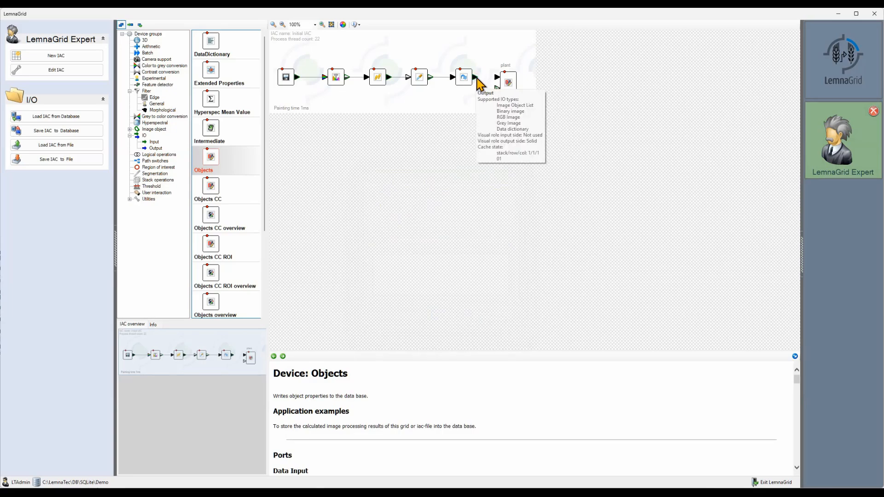
left_click_drag(476, 78, 497, 89)
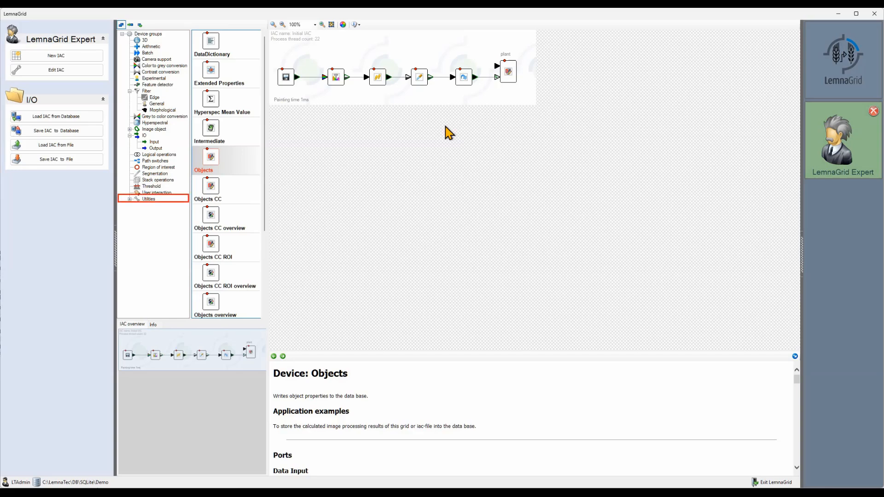
Step: Add a Loop through helper device and route the image reader's output through it into the Objects device
double_click(133, 200)
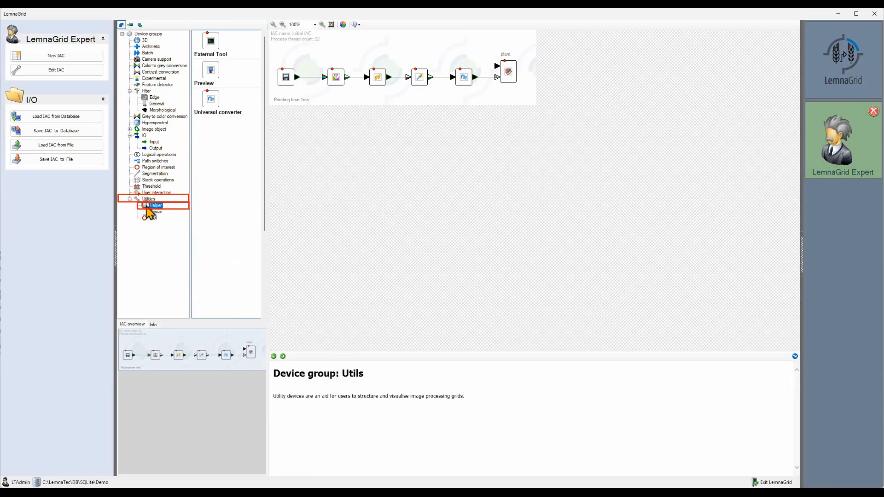
left_click(148, 206)
left_click_drag(218, 136, 399, 53)
left_click_drag(298, 78, 499, 70)
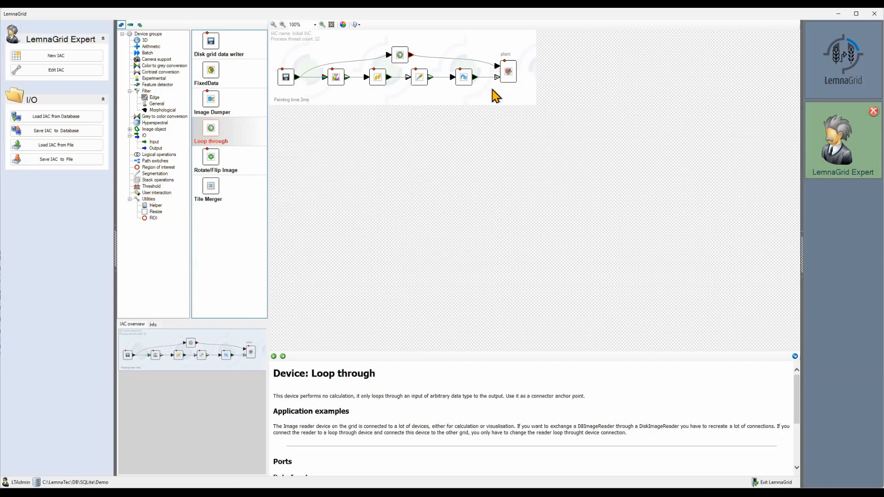
Step: Open the Objects device and expand the obj list out display settings
double_click(504, 77)
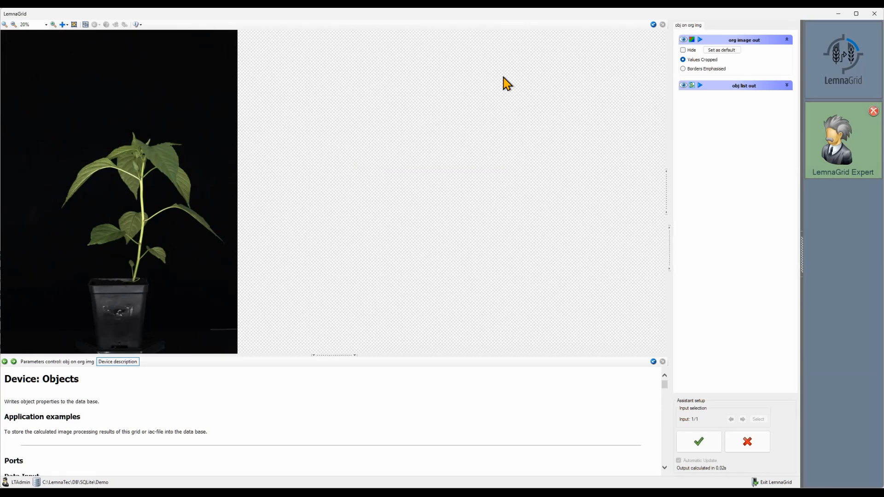
left_click(666, 189)
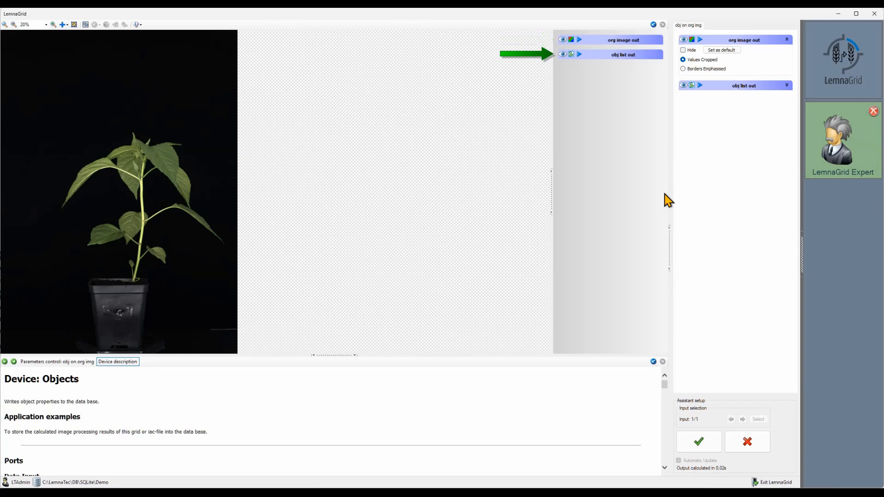
left_click(635, 56)
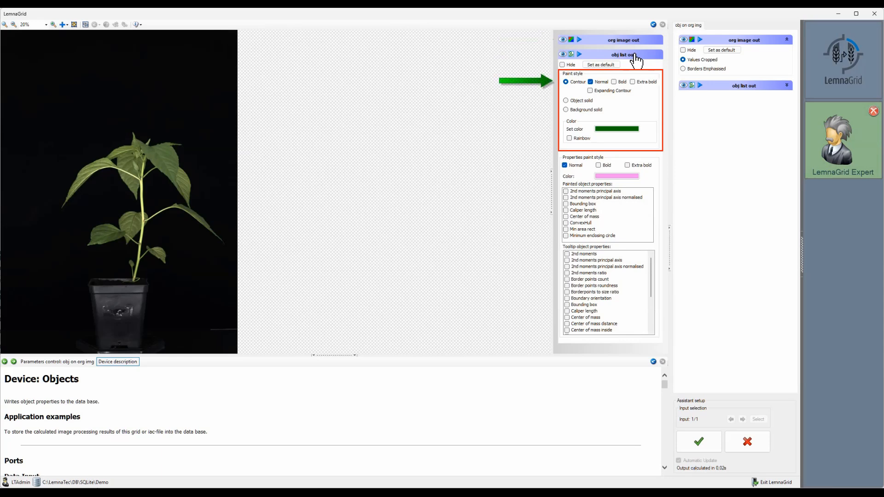
Step: Try the bold, extra bold, object solid and background solid paint styles, returning to contour
left_click(620, 82)
left_click(642, 84)
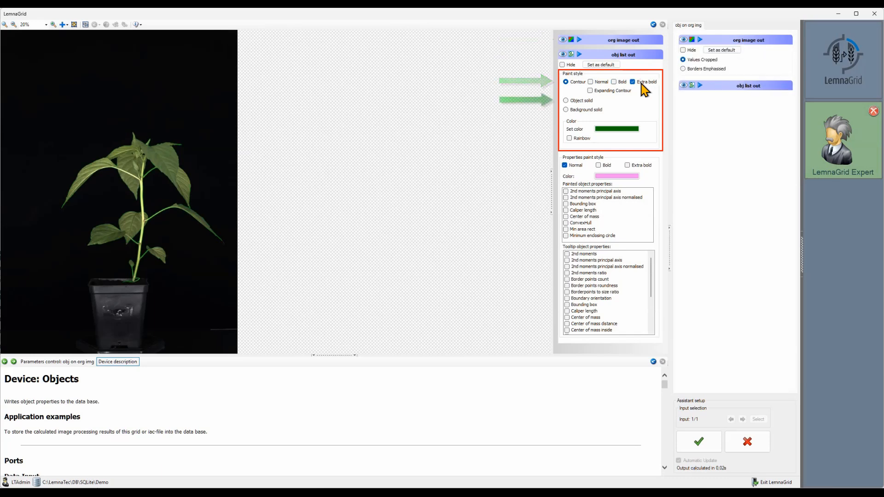
left_click(584, 101)
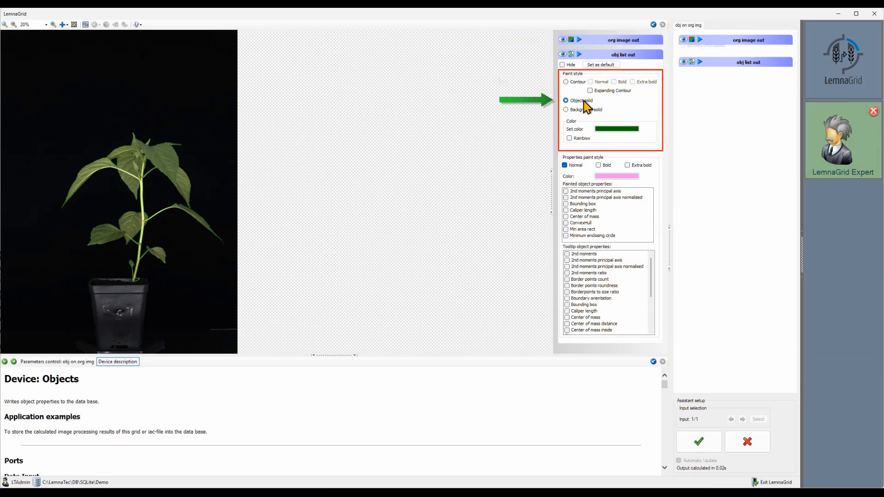
left_click(590, 111)
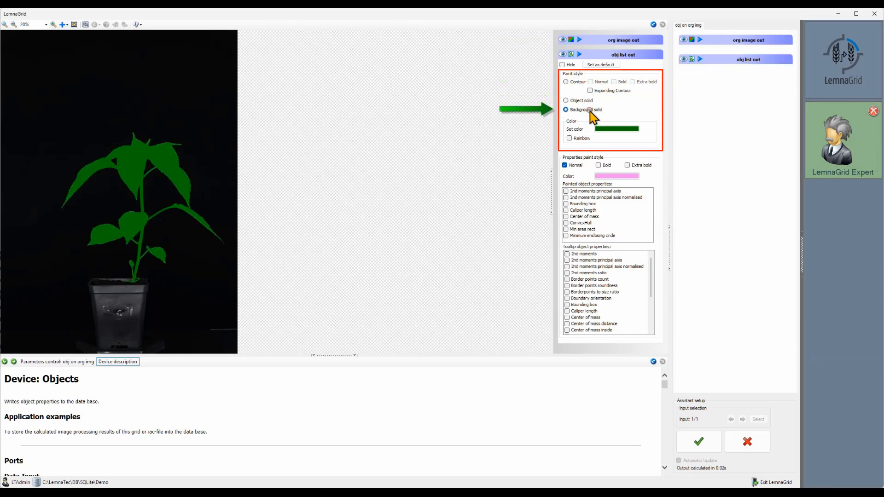
left_click(577, 83)
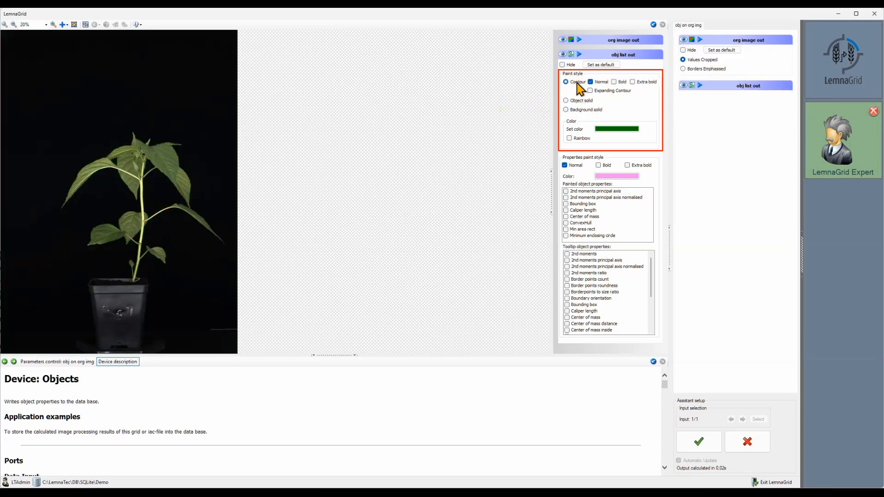
Step: Set the contour color to light green and switch the contour line to extra bold
left_click(636, 130)
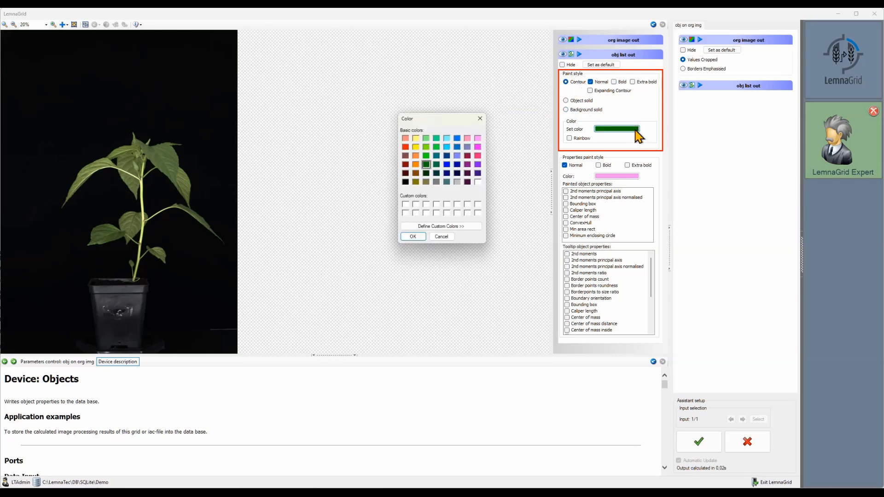
left_click(427, 138)
left_click(414, 237)
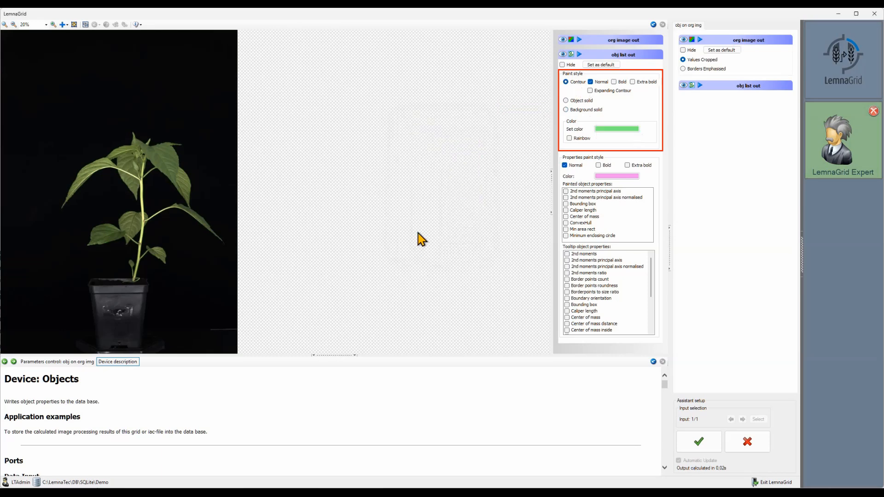
left_click(632, 82)
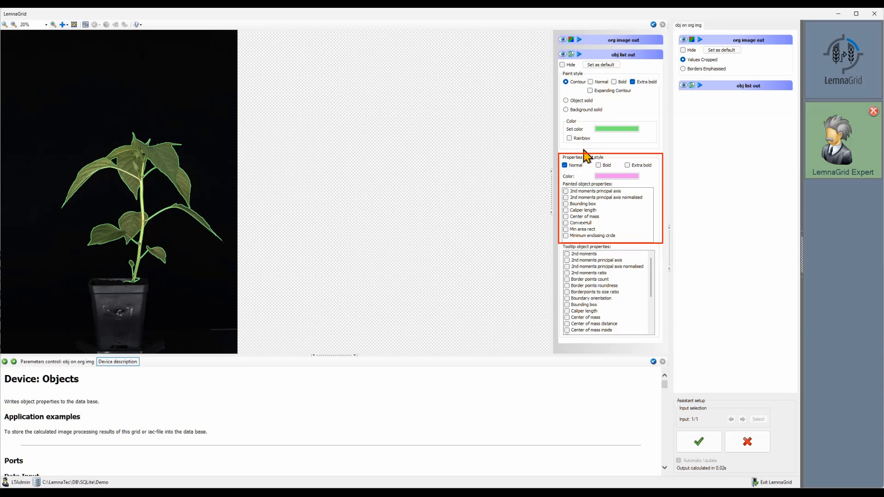
Step: Paint the convex hull and bounding box on the object, drawn in extra bold
left_click(583, 223)
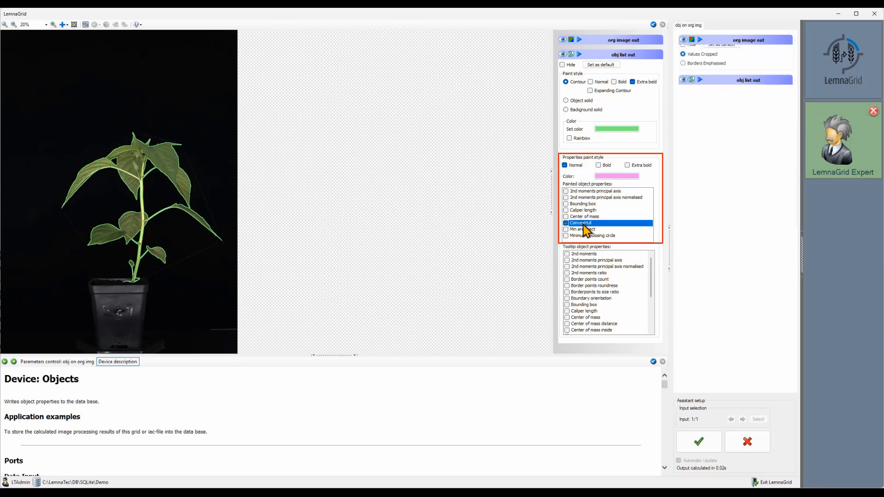
left_click(581, 204)
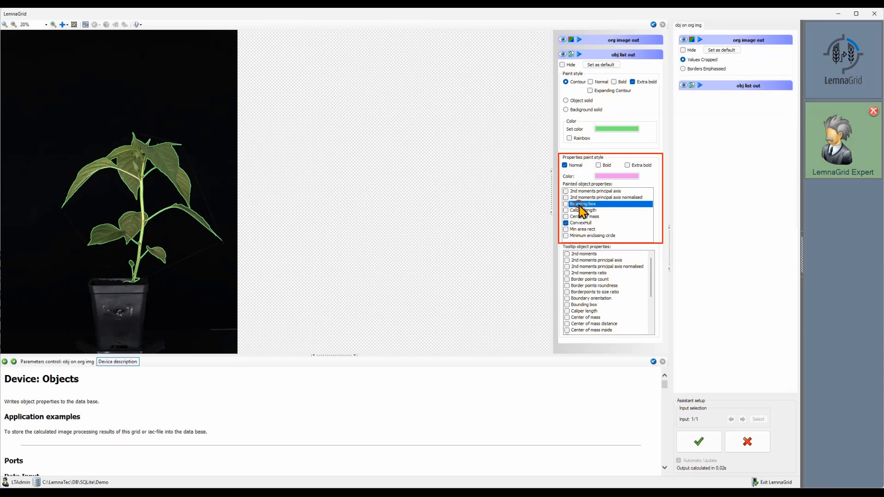
left_click(635, 165)
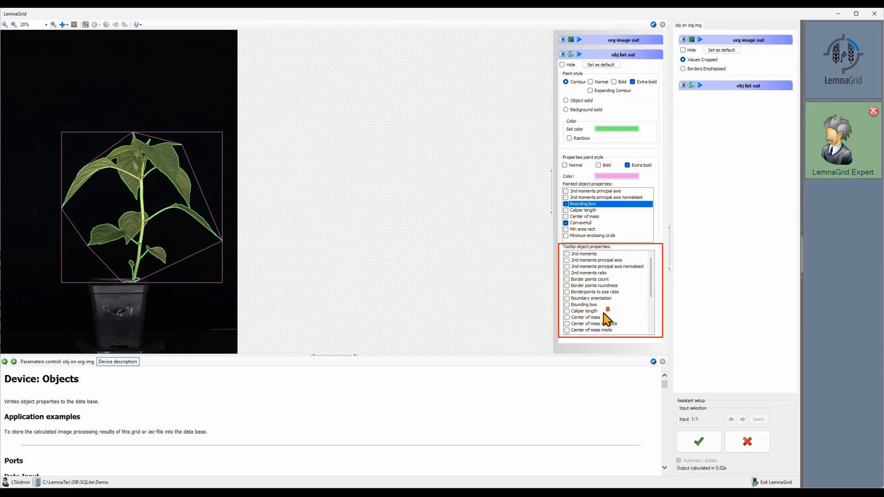
Step: Enable Compactness, ConvexHull, Roundness and Size as tooltip object properties
scroll(608, 320, "down", 4)
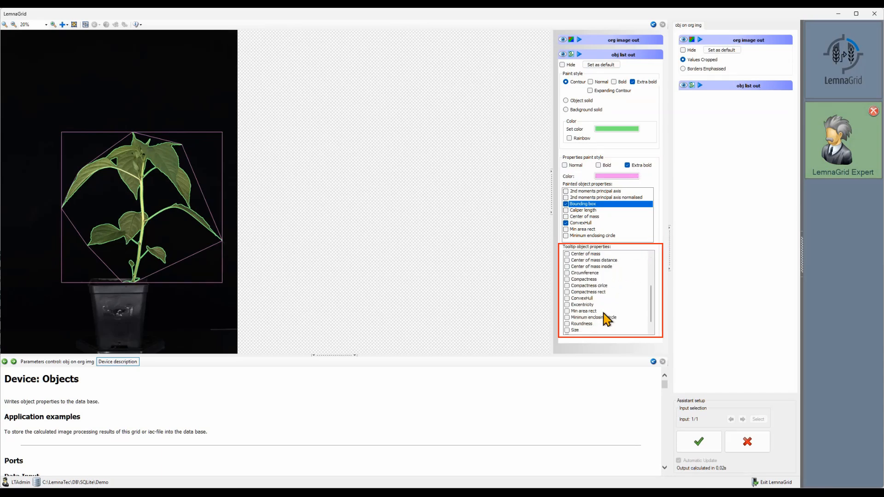
left_click(567, 280)
left_click(582, 299)
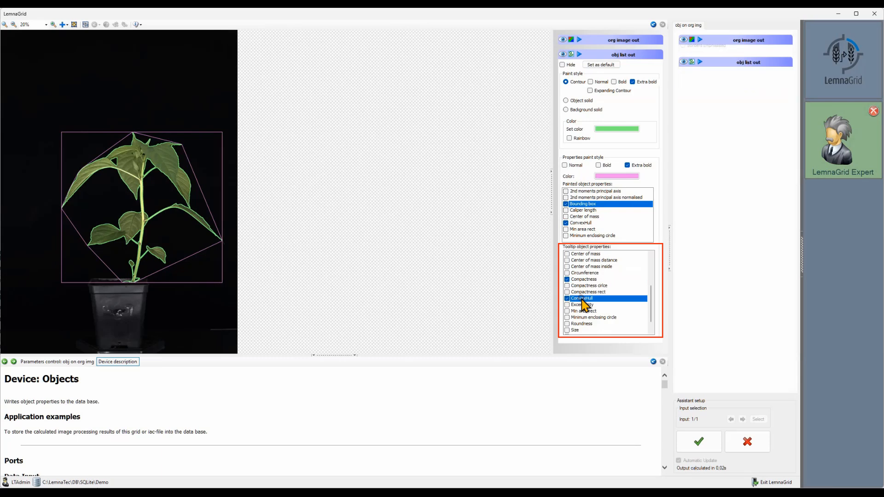
left_click(585, 324)
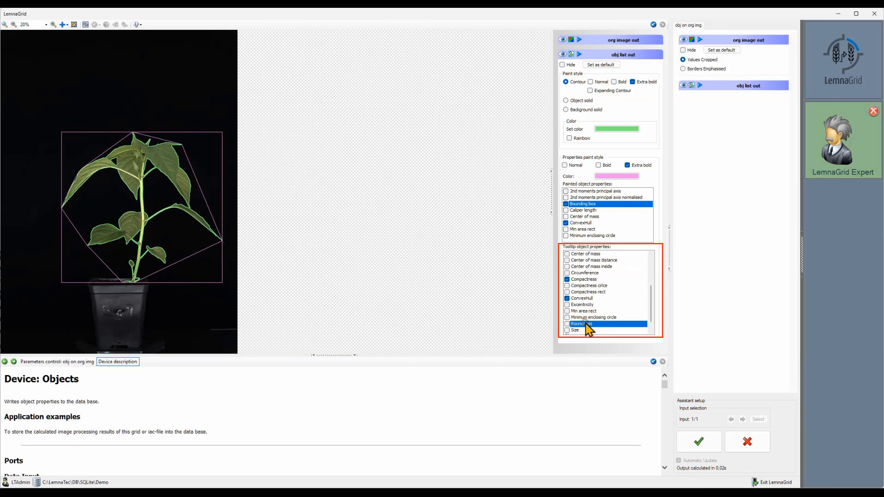
left_click(579, 330)
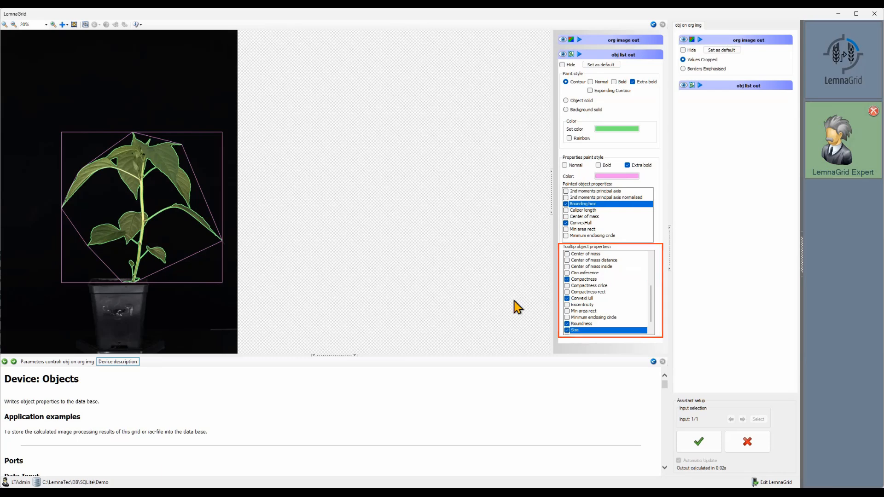
Step: Scroll through the Objects device description to review the values it writes to the database
mouse_move(195, 198)
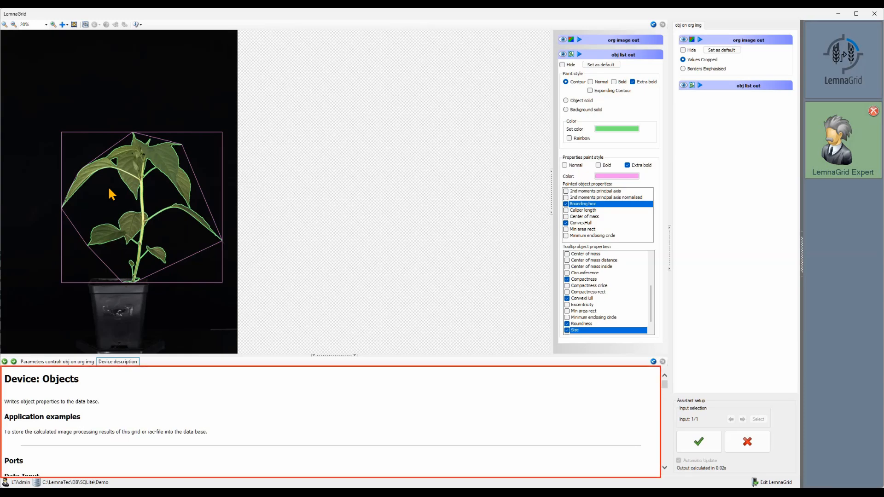
scroll(229, 397, "down", 3)
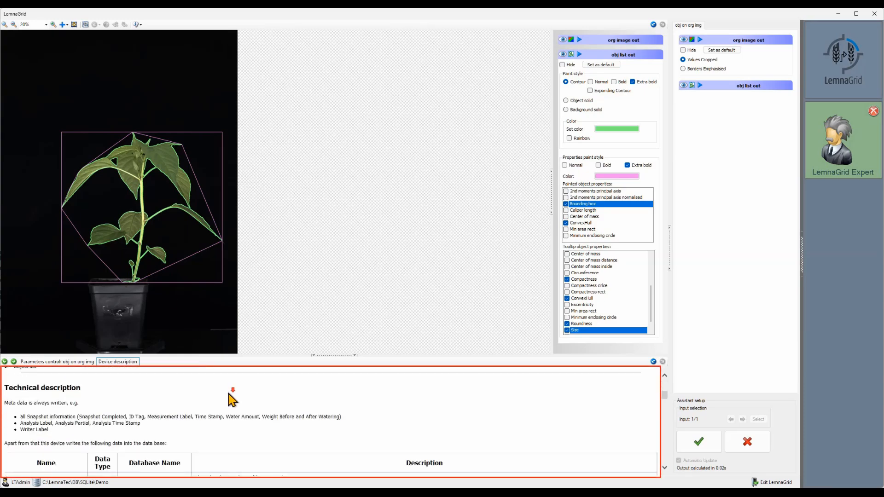
scroll(230, 396, "down", 3)
scroll(230, 397, "down", 3)
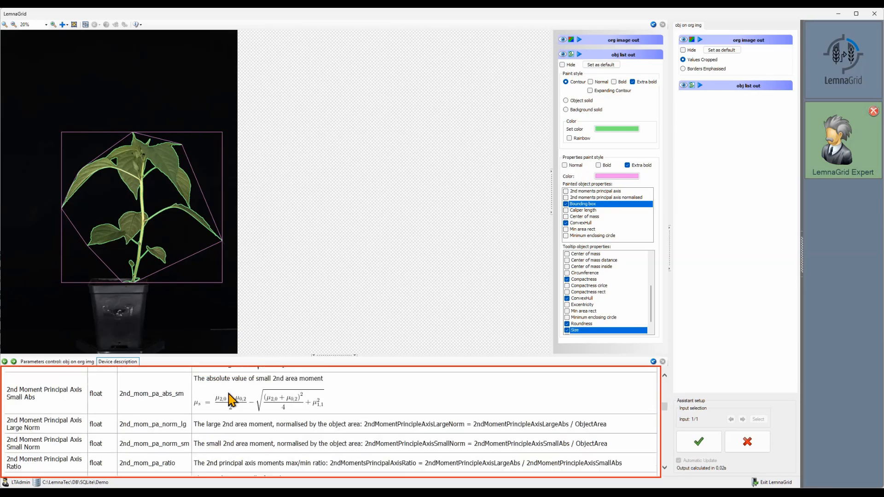
scroll(230, 400, "down", 4)
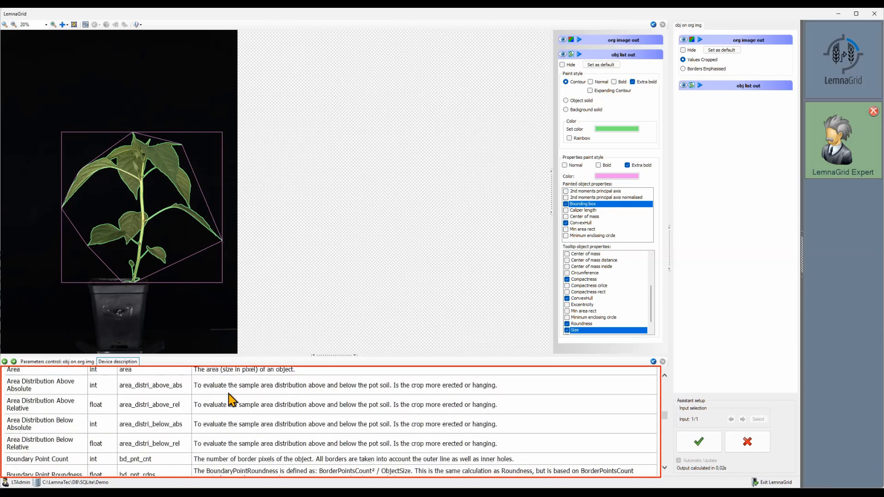
scroll(230, 398, "down", 4)
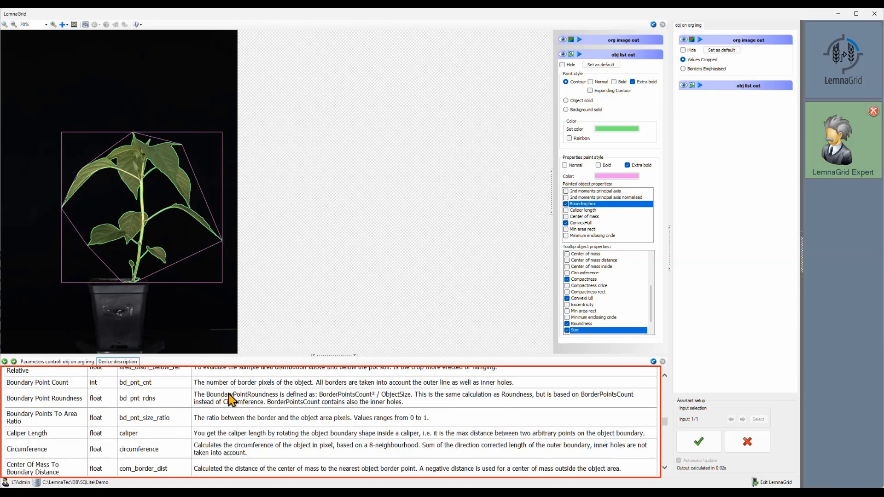
Step: Read through the remaining property descriptions to the end of the table, then close the Objects device settings
scroll(231, 400, "down", 2)
scroll(231, 400, "down", 3)
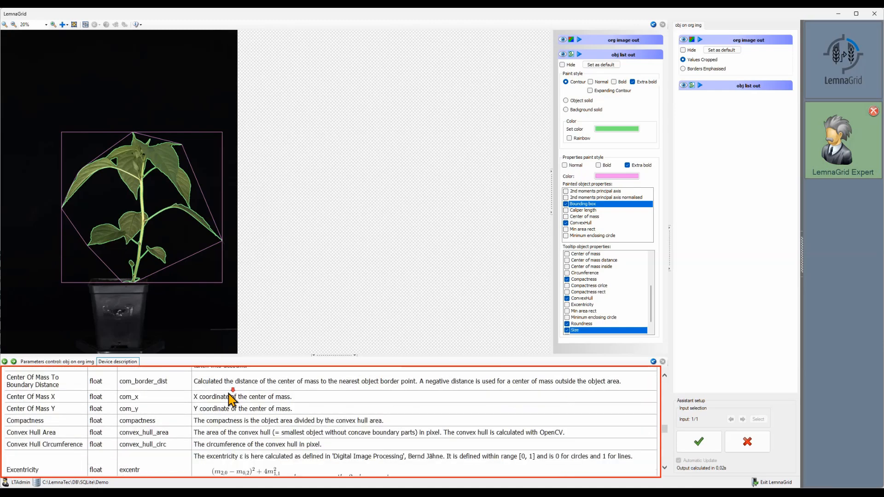
scroll(231, 399, "down", 3)
scroll(230, 399, "down", 1)
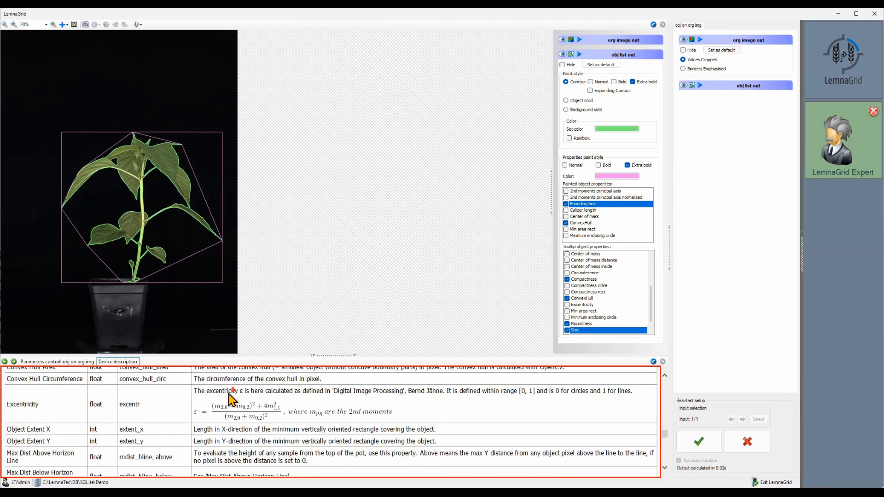
scroll(231, 399, "down", 2)
scroll(231, 399, "down", 1)
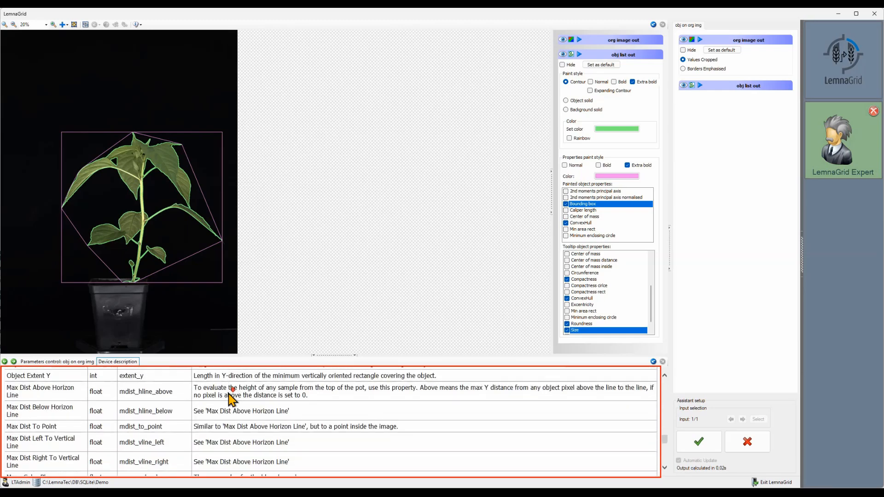
scroll(230, 399, "down", 2)
scroll(230, 399, "down", 1)
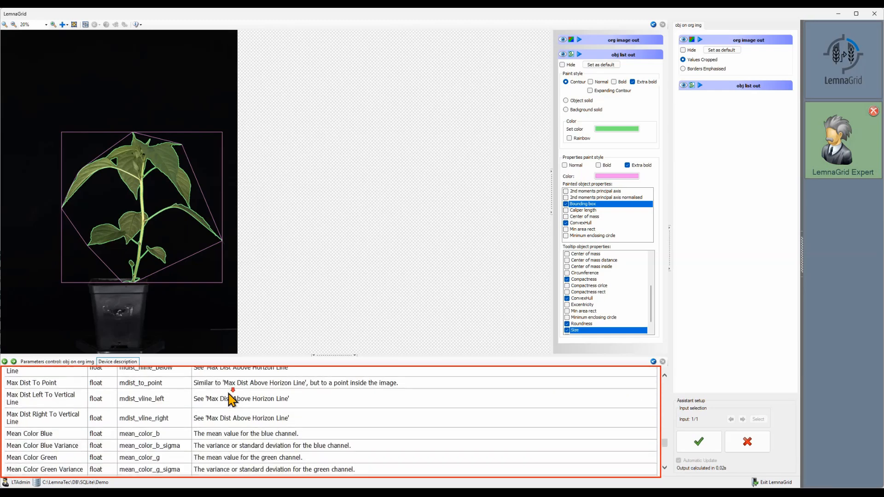
scroll(230, 399, "down", 2)
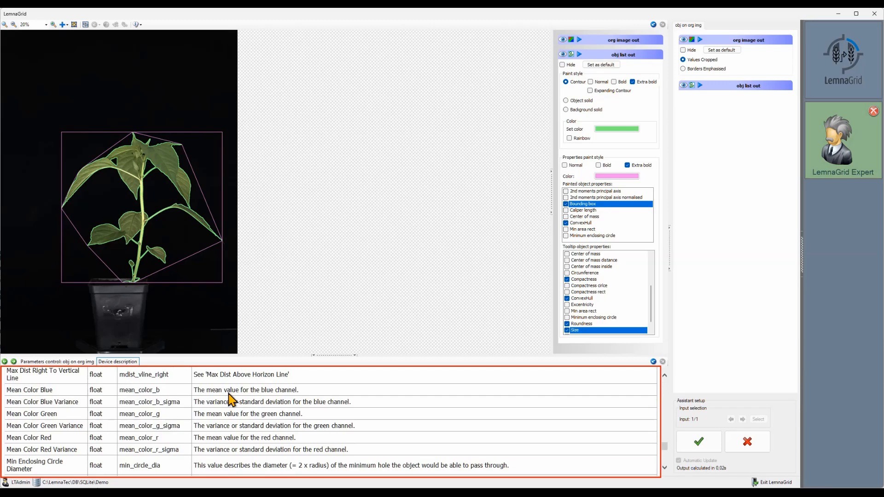
scroll(230, 396, "down", 1)
scroll(230, 395, "down", 2)
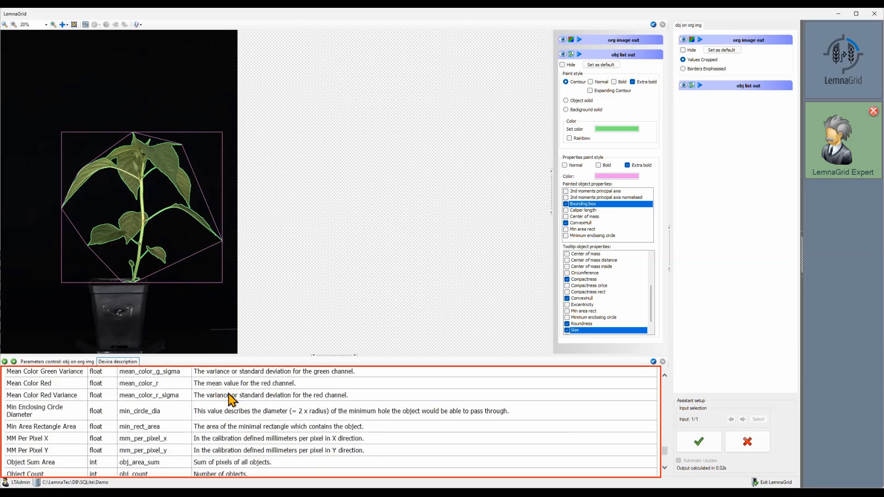
scroll(230, 398, "down", 3)
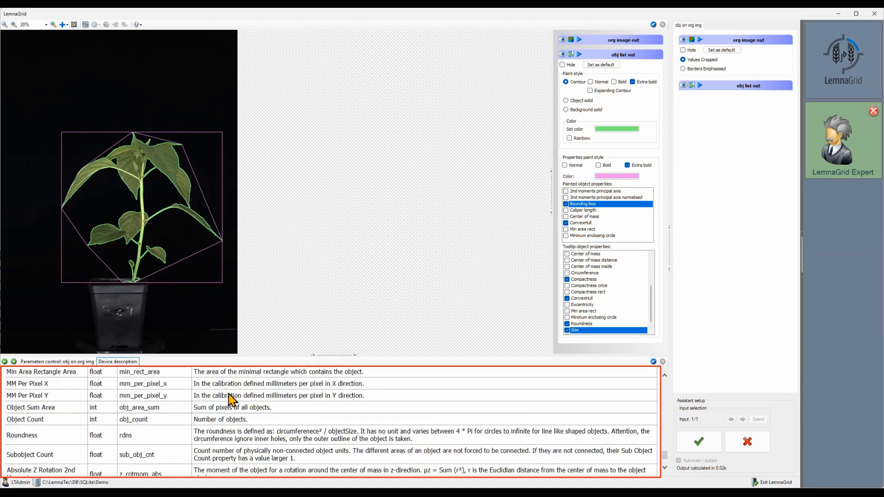
scroll(229, 400, "down", 3)
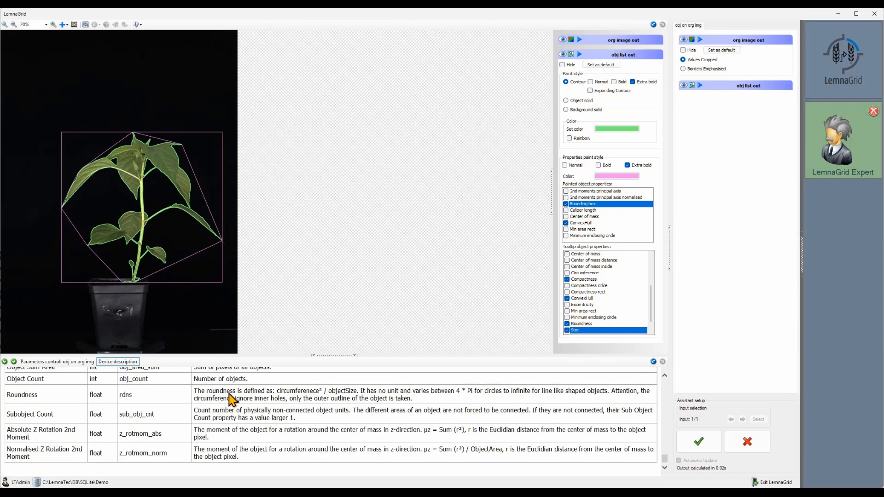
left_click(708, 449)
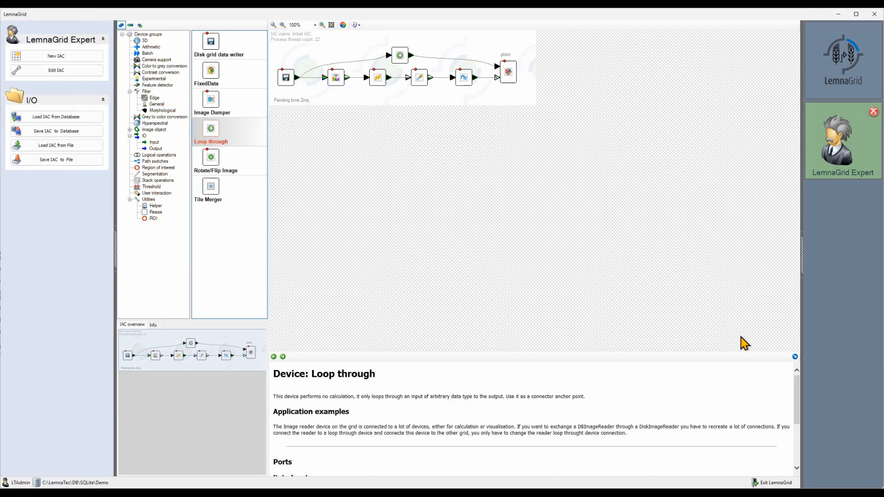
Step: Open the image reader and add the side-view image from the RundId_2024_08_07__10_56_05 @ P03 folder to its advanced image list
double_click(286, 79)
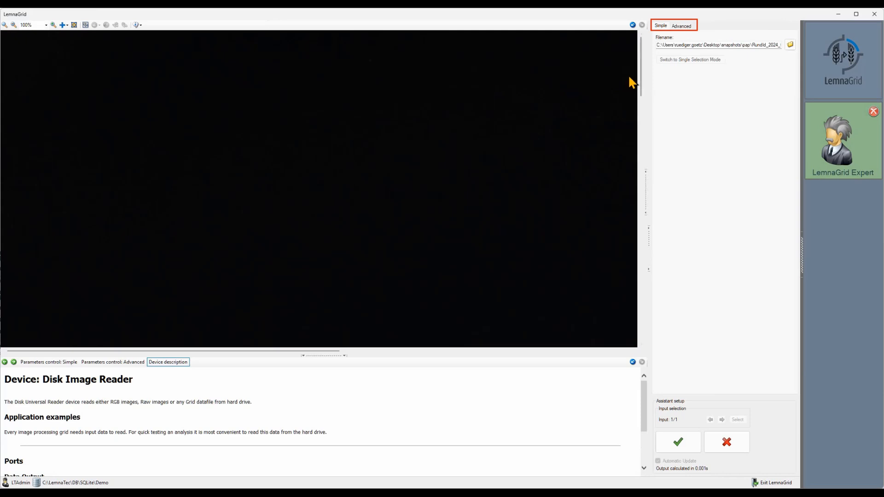
left_click(680, 27)
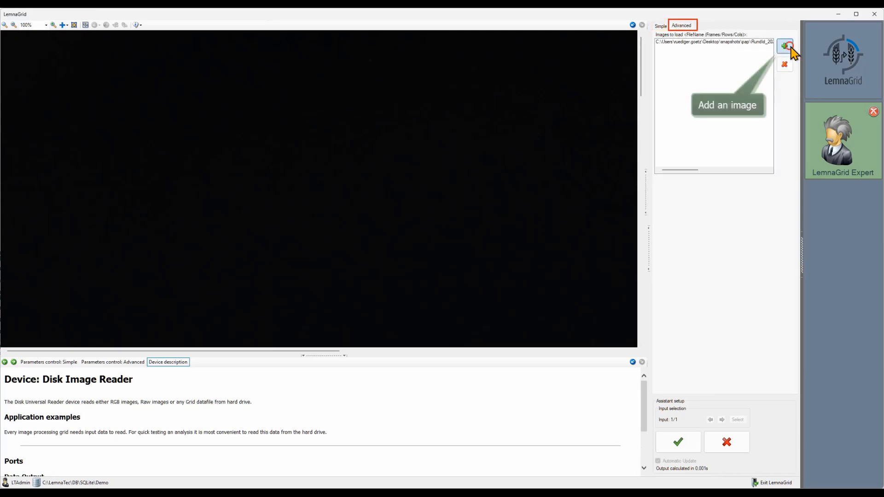
left_click(785, 46)
left_click(137, 43)
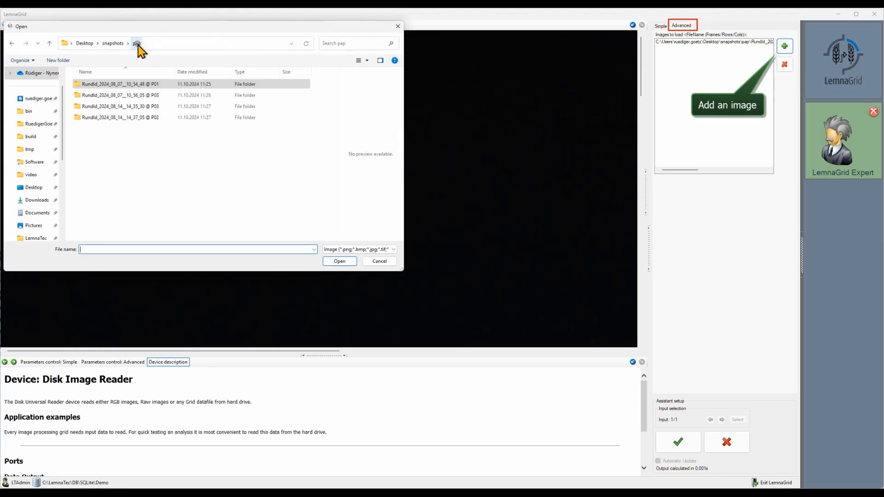
double_click(132, 95)
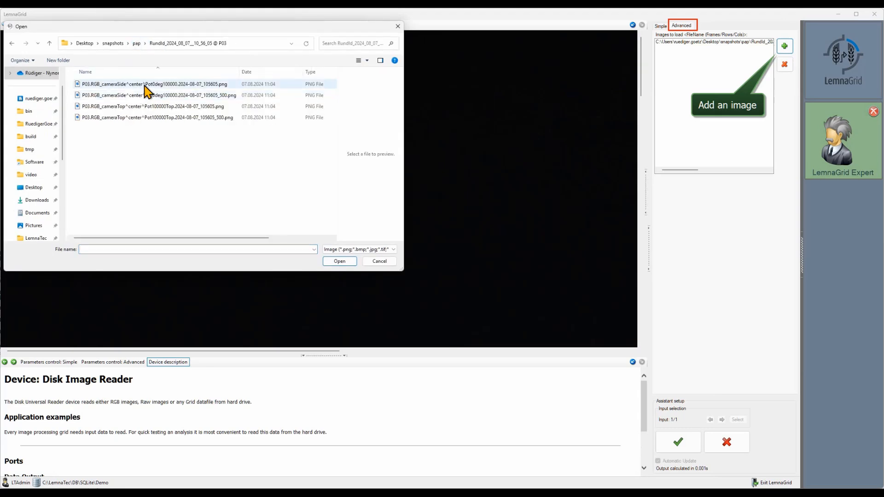
double_click(144, 85)
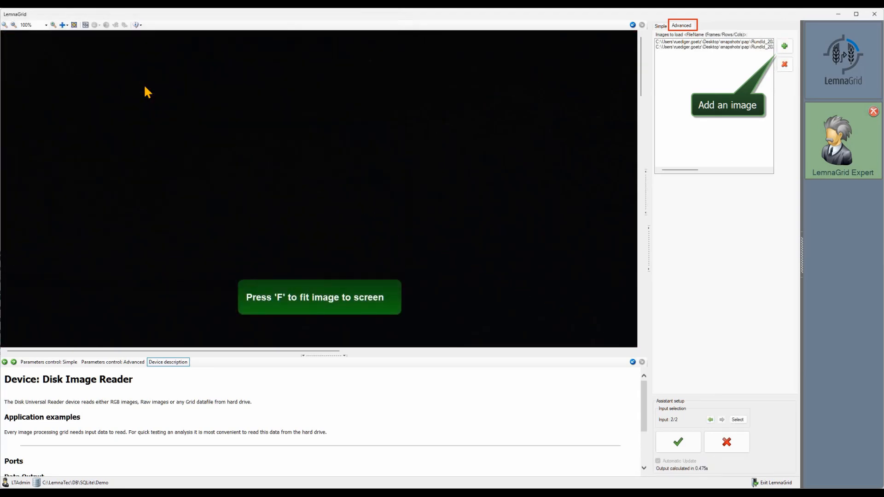
Step: Fit the view and add the side-view image from the RundId_2024_08_14__14_35_30 @ P03 folder to the list
key("f")
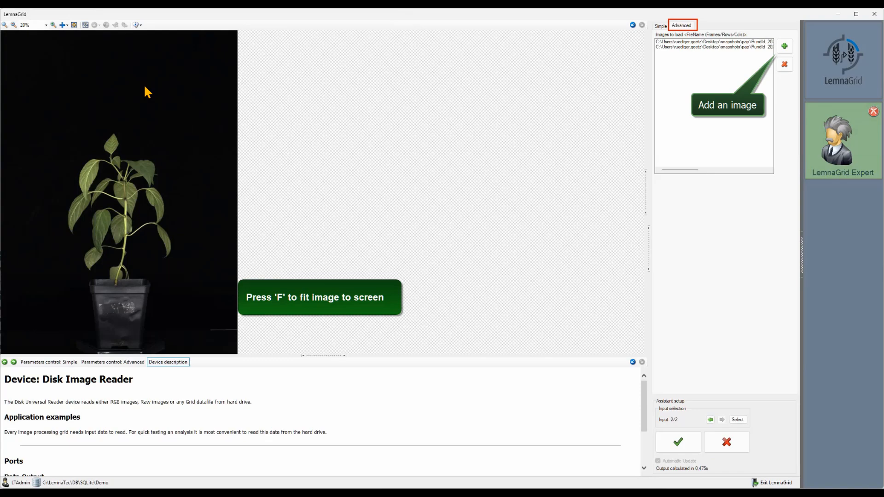
left_click(783, 48)
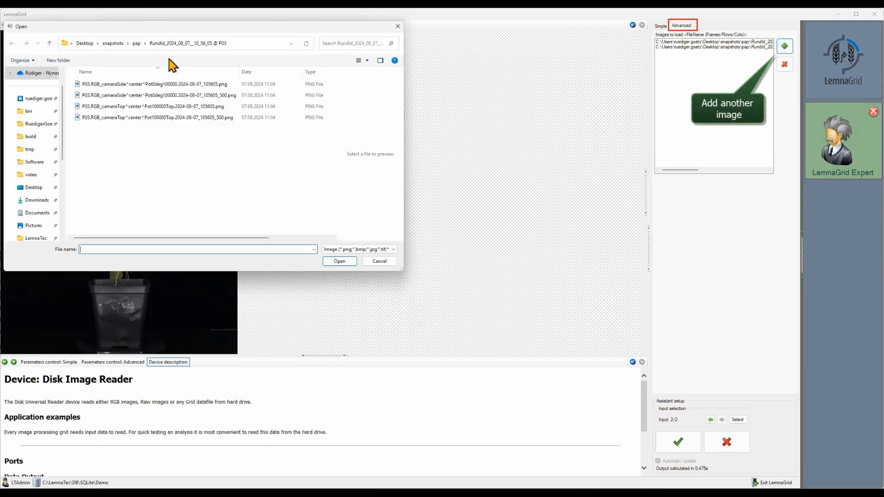
left_click(137, 44)
double_click(134, 106)
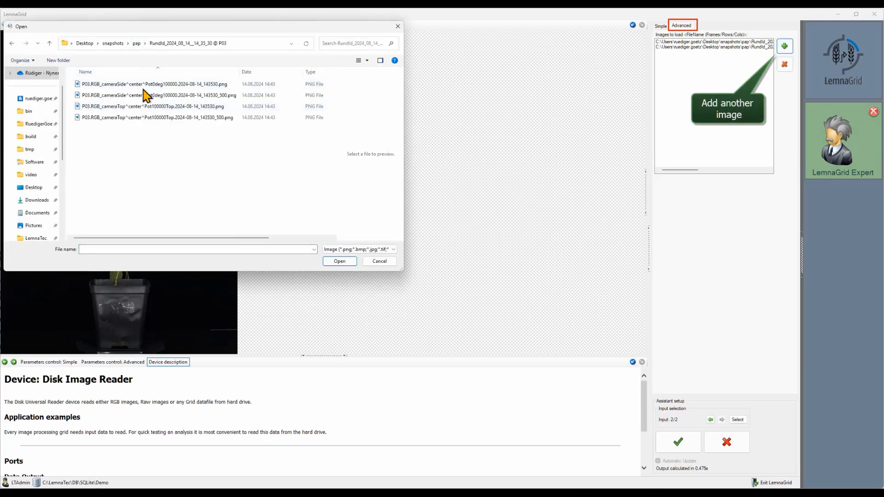
double_click(148, 85)
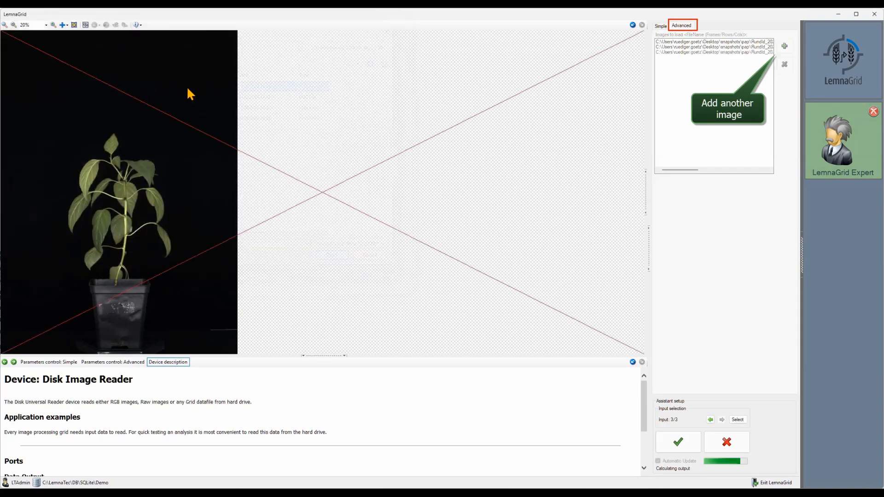
Step: Add the side-view image from the RundId_2024_08_14__14_37_05 @ P02 folder to the image list
left_click(784, 47)
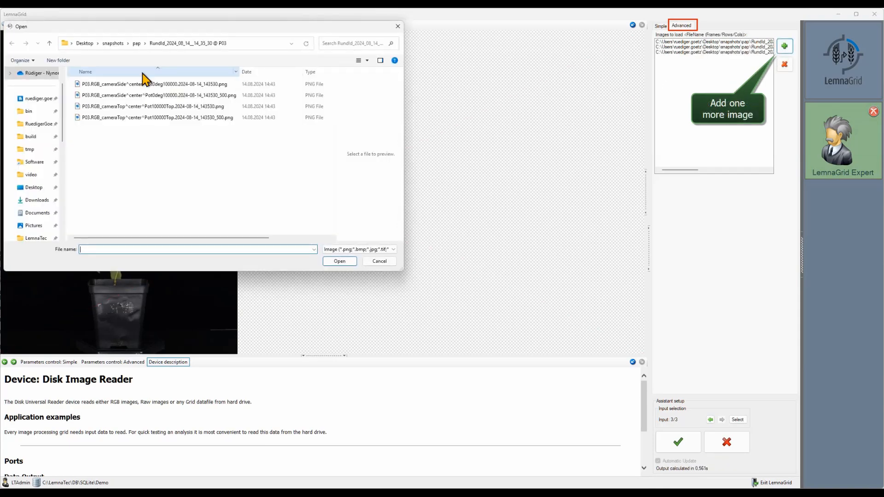
left_click(136, 43)
double_click(143, 117)
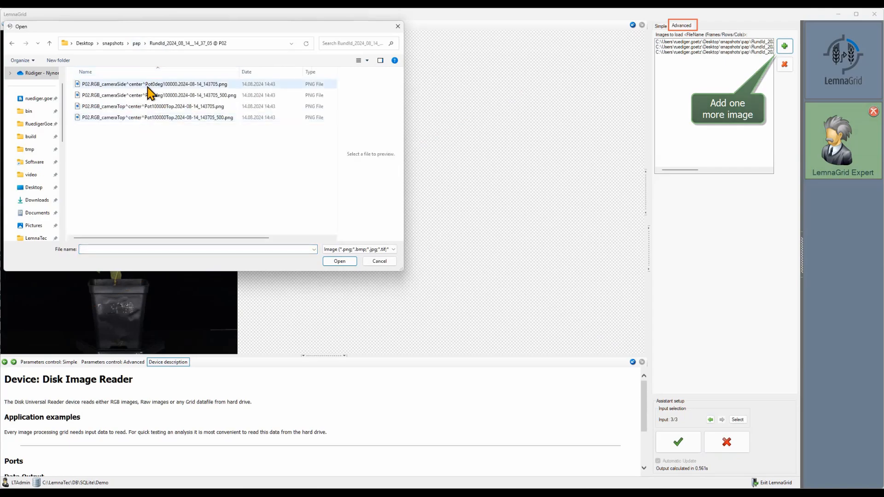
double_click(148, 85)
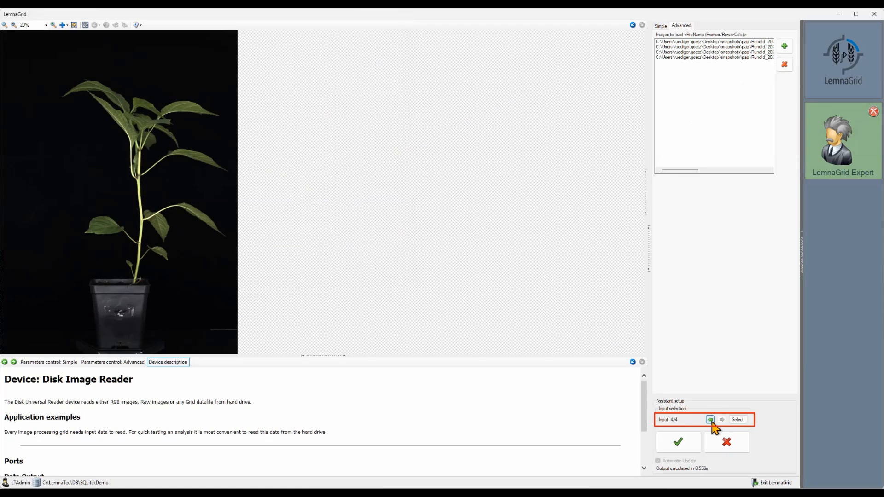
Step: Step through the four loaded images, select input 3, and confirm the image reader settings
left_click(712, 420)
left_click(711, 420)
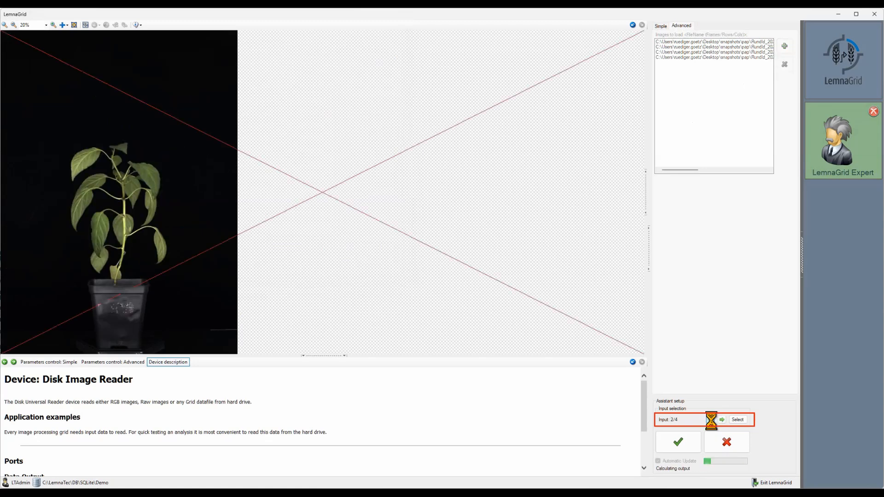
left_click(711, 420)
left_click(737, 420)
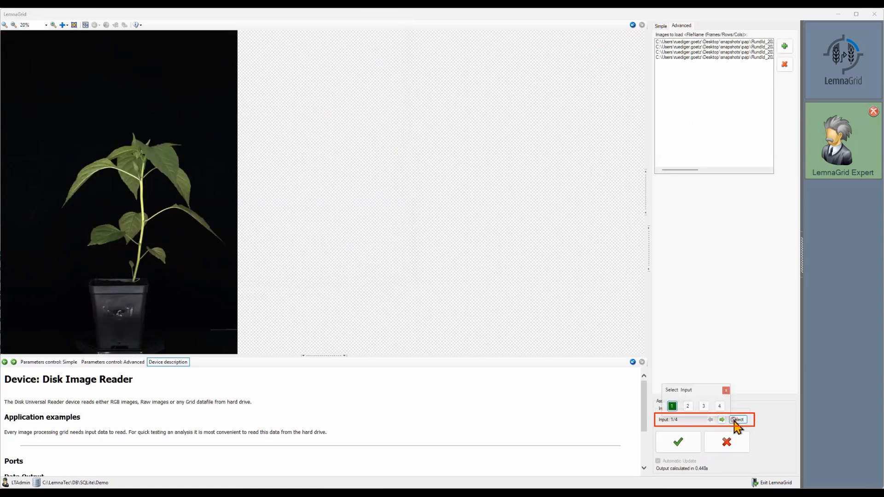
left_click(704, 406)
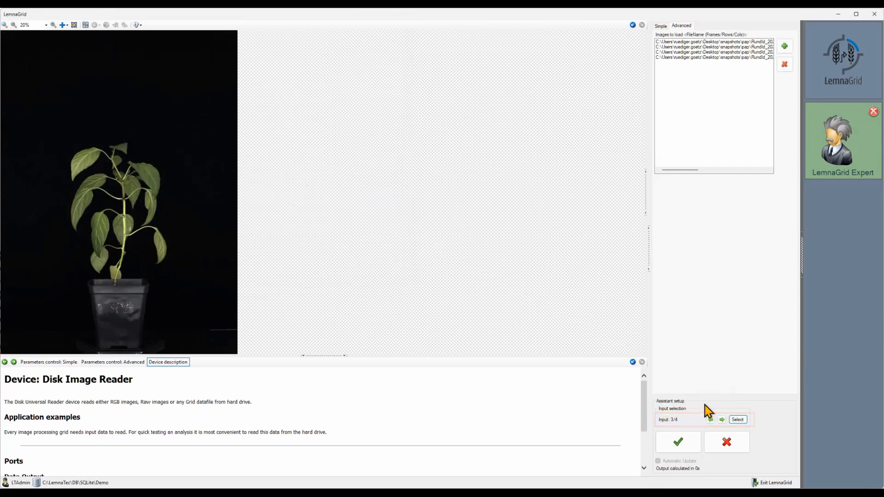
left_click(678, 443)
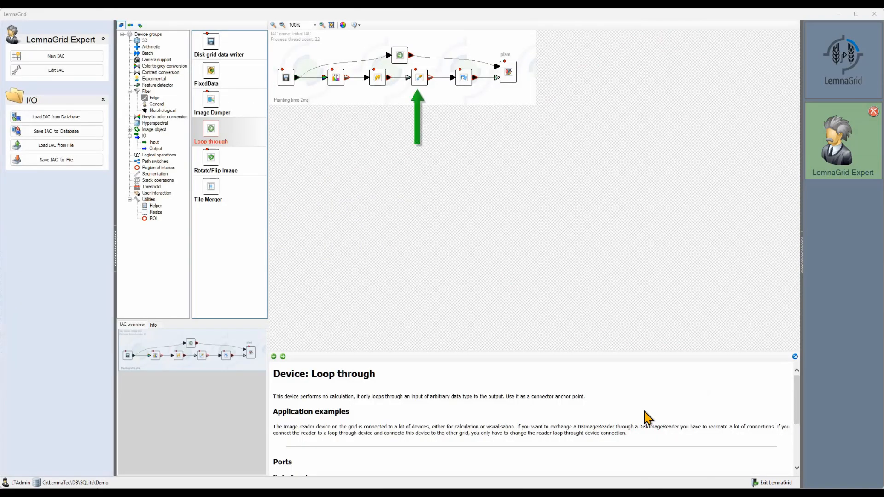
Step: Open the Fill areas device, step through the inputs, and set it to fill areas up to size 500
double_click(420, 79)
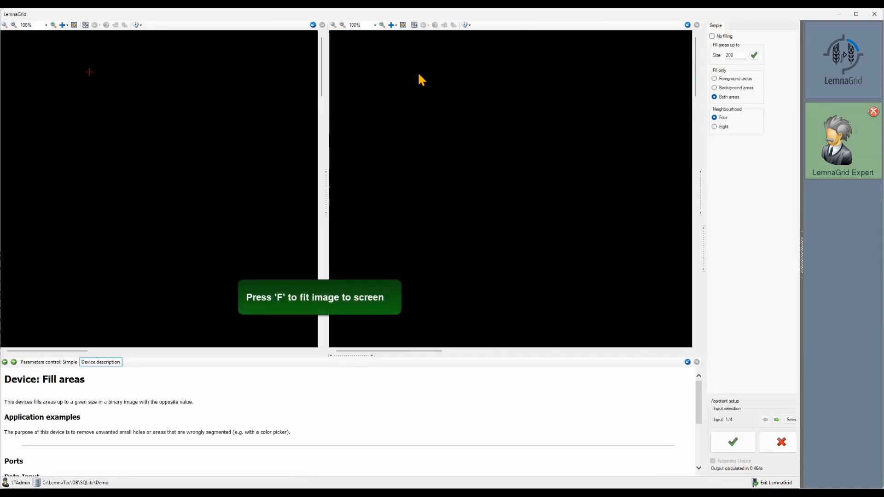
key("f")
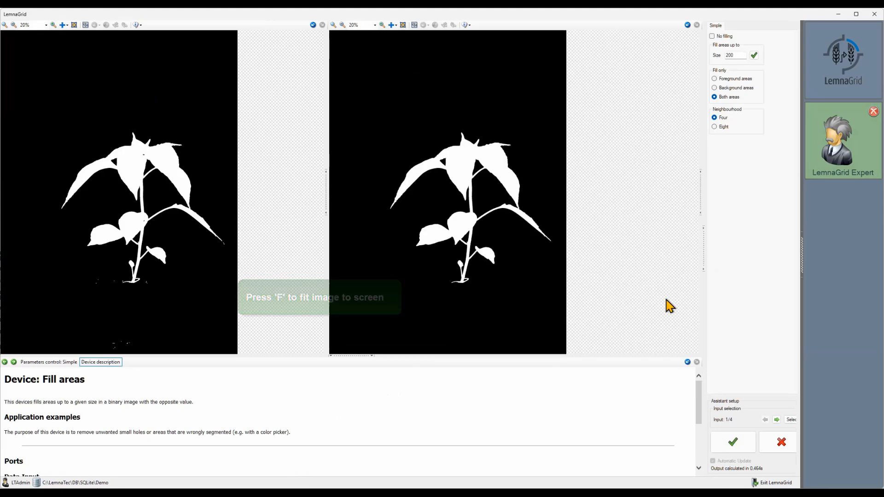
left_click(777, 420)
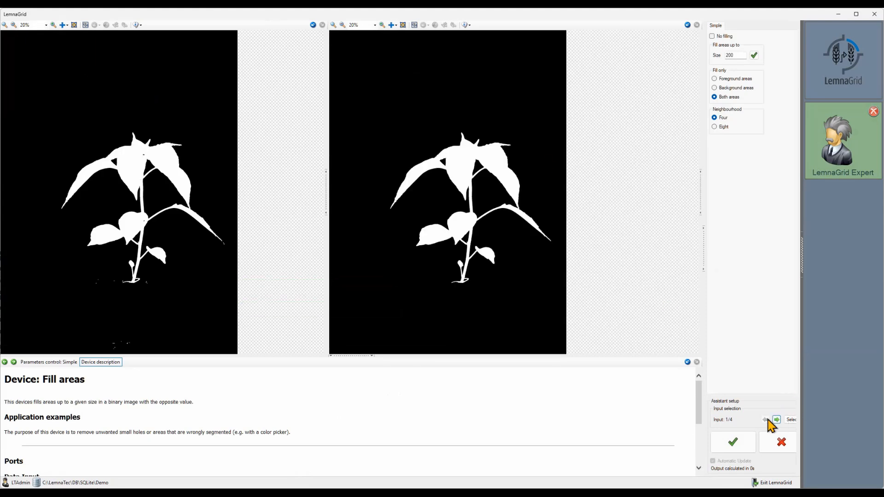
left_click(776, 420)
left_click(777, 420)
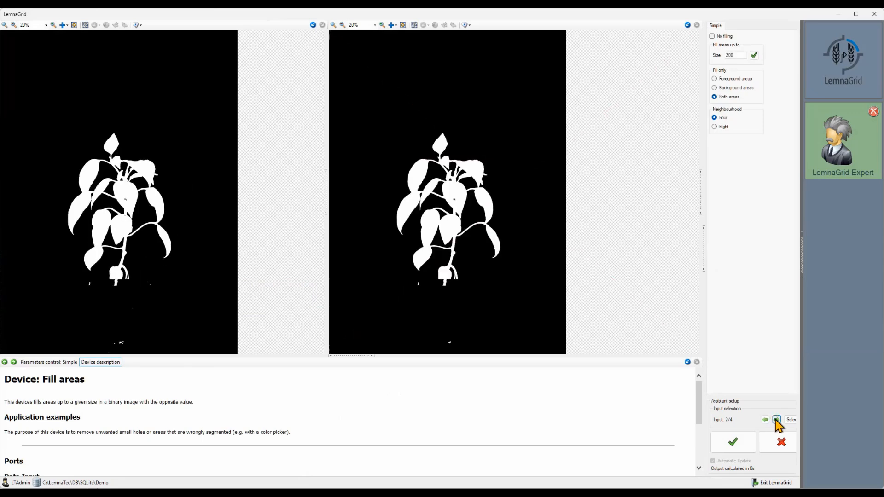
left_click(777, 419)
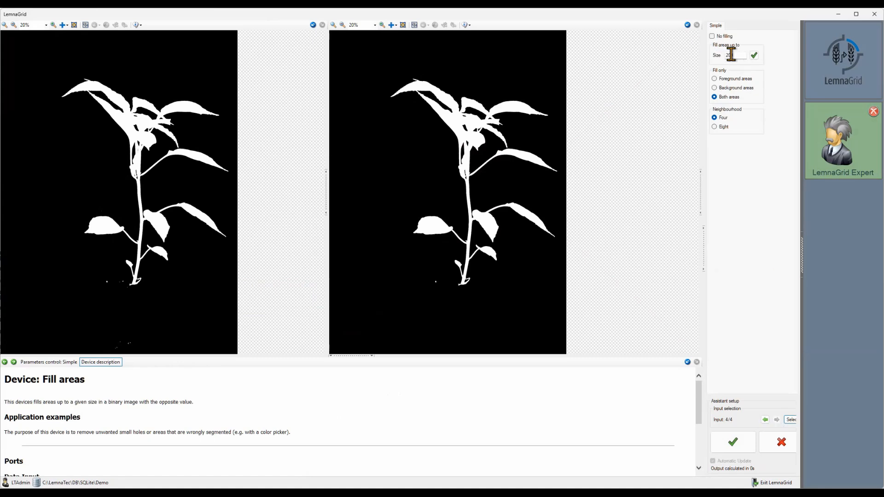
left_click_drag(729, 55, 724, 57)
type("500")
left_click(754, 55)
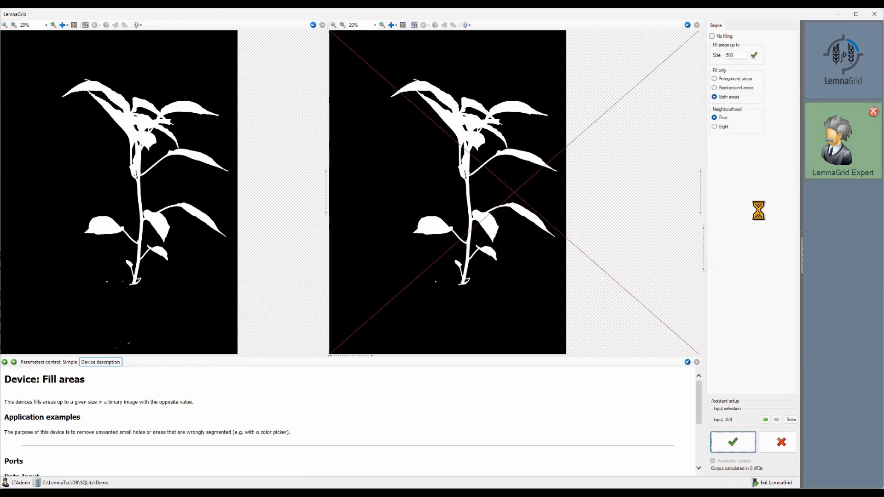
Step: Cycle back through the input images to check the filling result and confirm the Fill areas settings
left_click(764, 419)
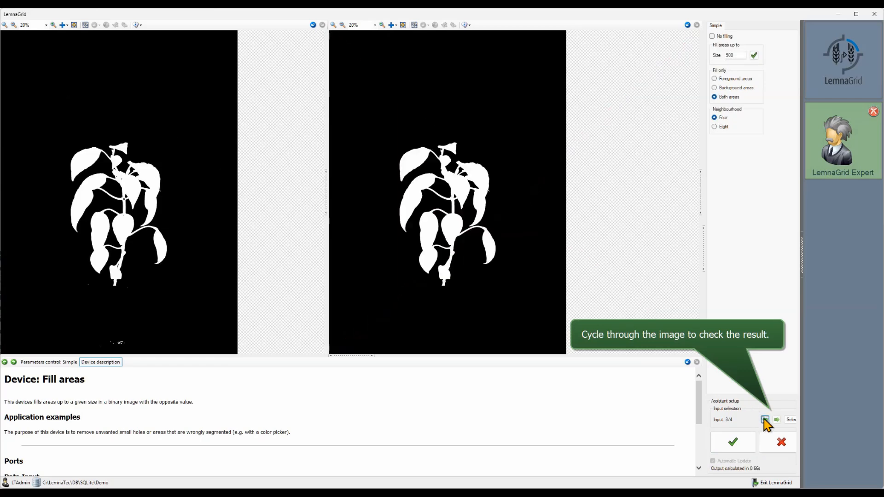
left_click(764, 419)
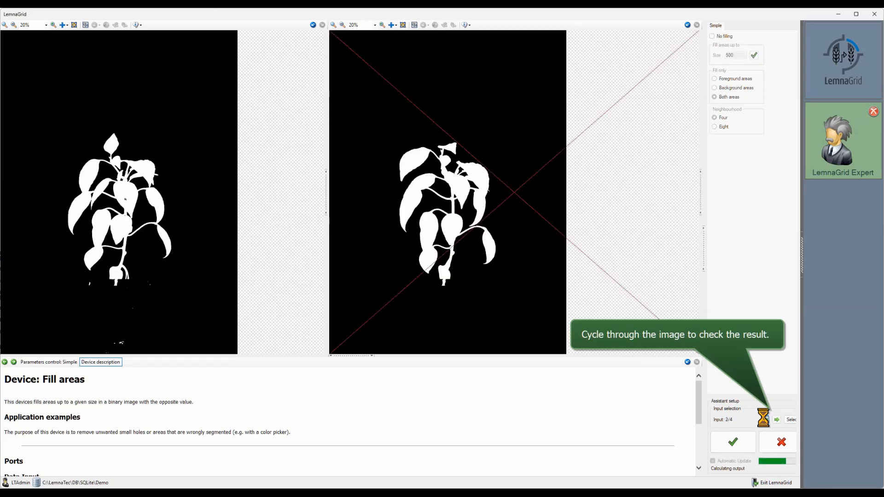
left_click(765, 419)
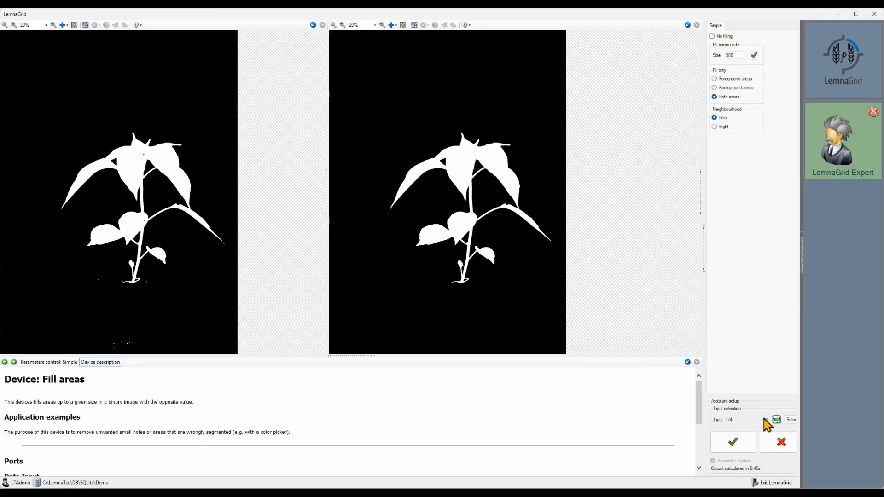
left_click(749, 441)
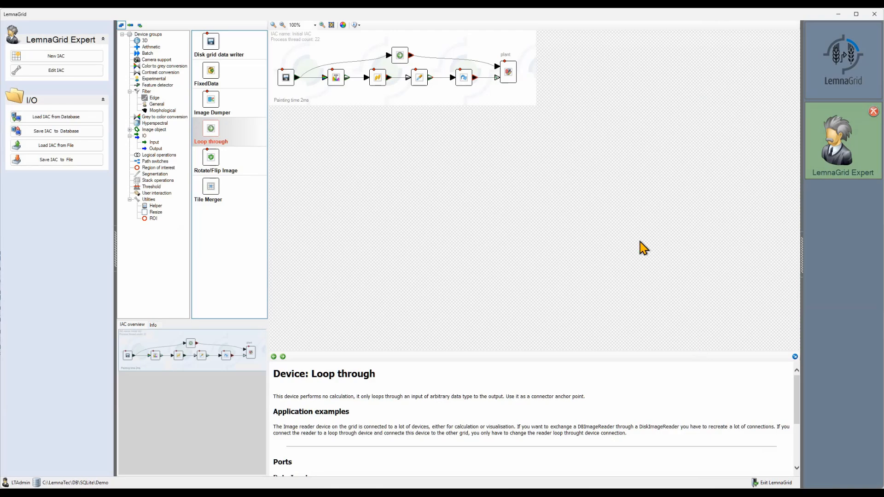
Step: Open the plant Objects output device, fit the image to the view, cycle through all four inputs, and confirm its settings
double_click(511, 78)
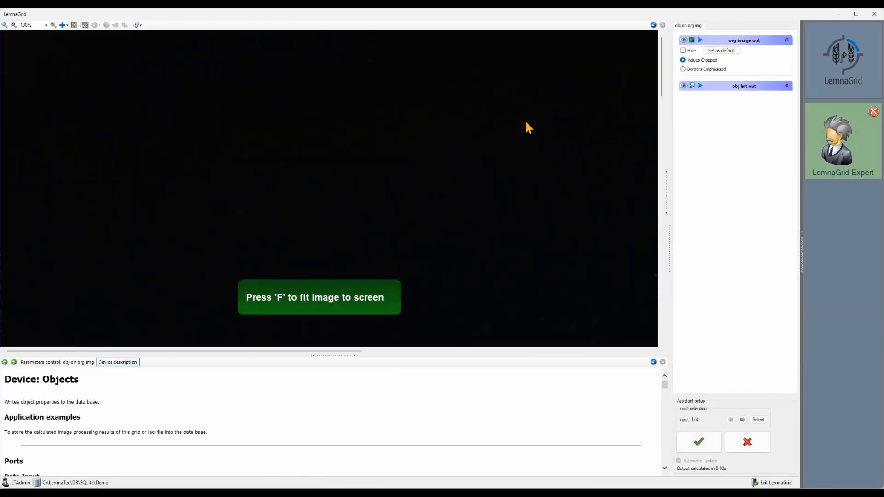
key("f")
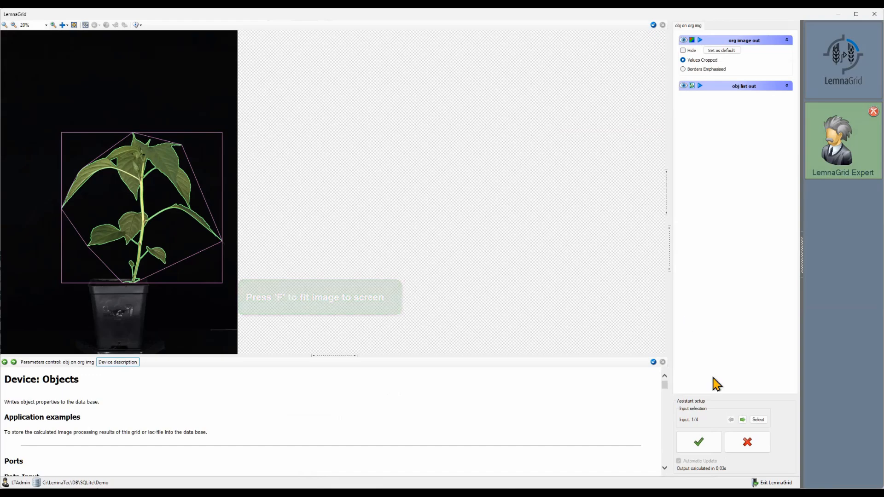
left_click(742, 420)
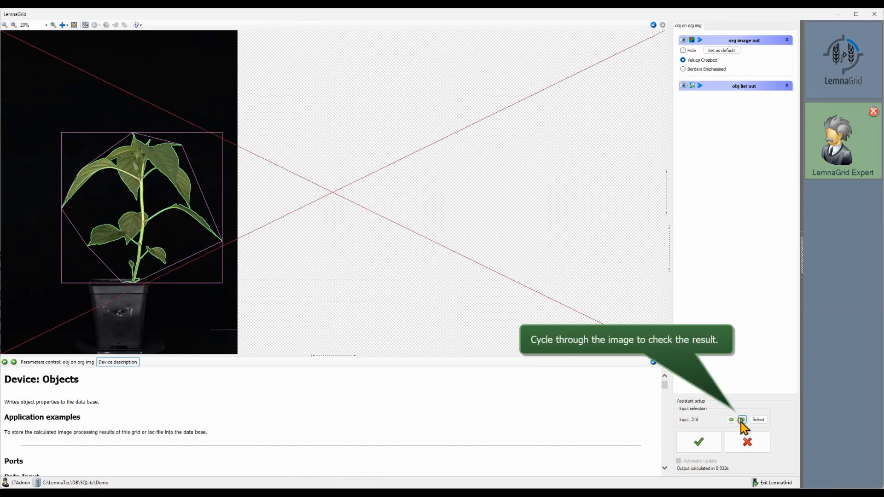
left_click(742, 420)
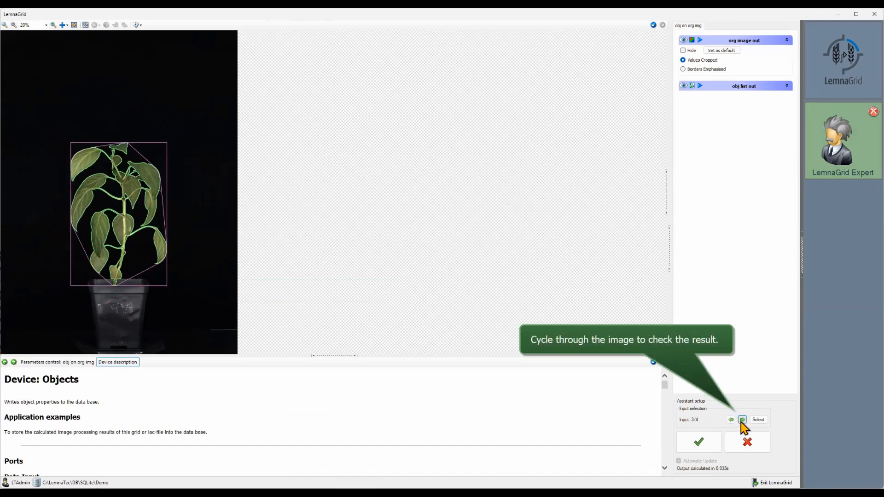
left_click(743, 420)
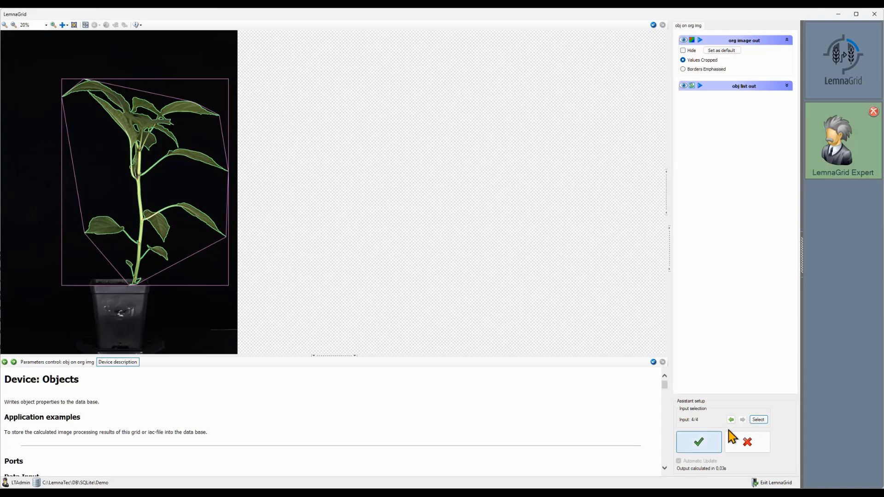
left_click(714, 442)
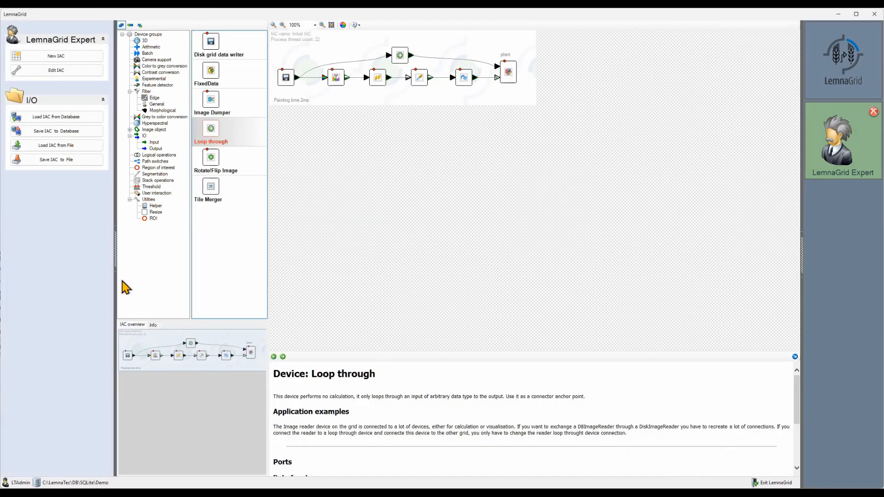
Step: Save the image analysis configuration to file as first\Analysis.iac inside the pap snapshots folder
left_click(58, 161)
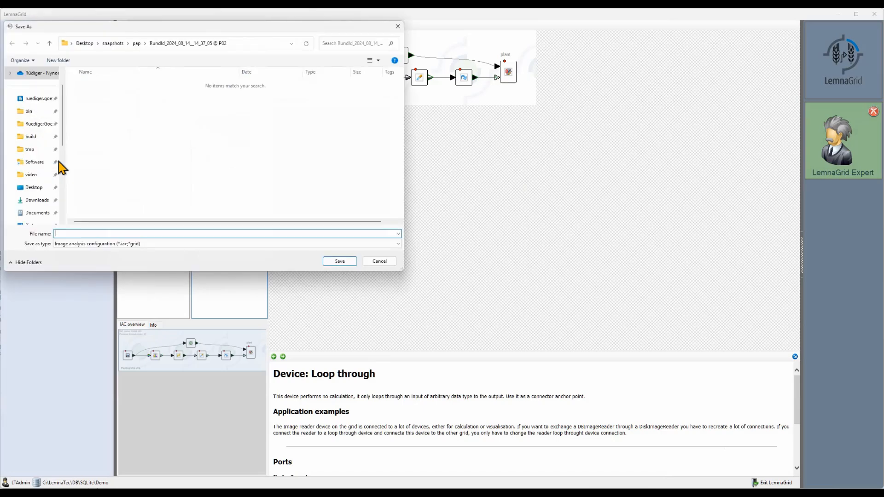
left_click(148, 233)
type("first")
left_click(137, 44)
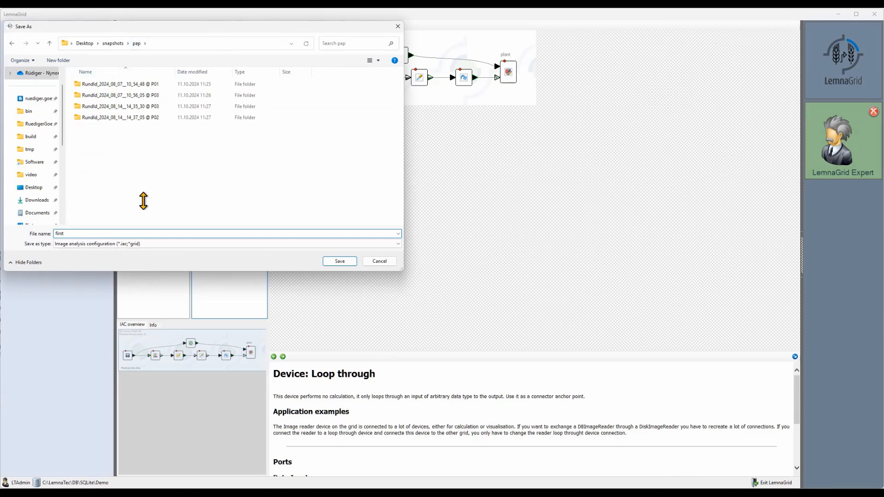
left_click(134, 234)
type("Analysis.iac")
left_click(337, 262)
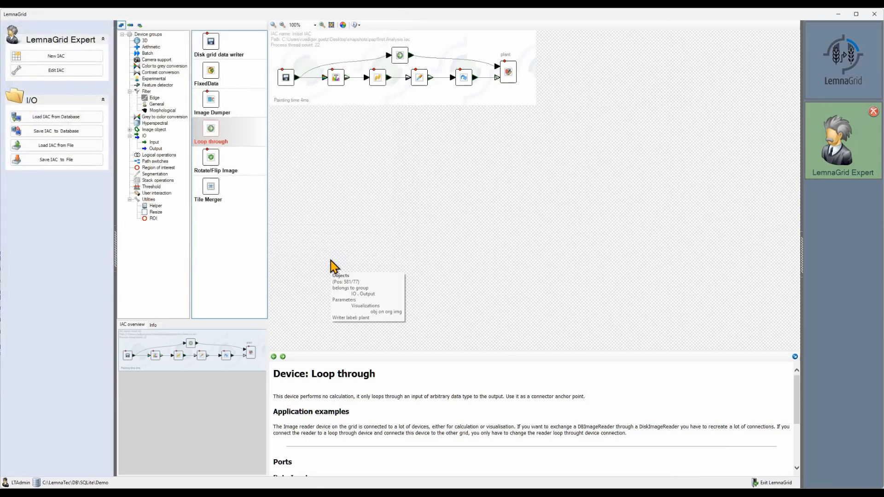